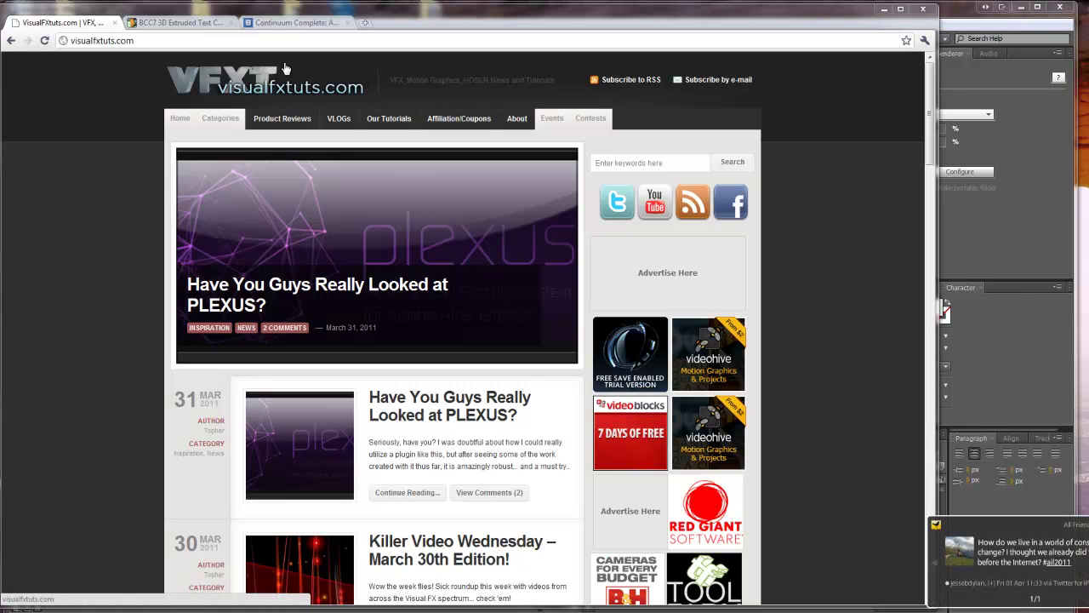
- Open the Boris FX Continuum Complete product page and skim its Key Features list
{"action": "left_click", "coordinate": [294, 22]}
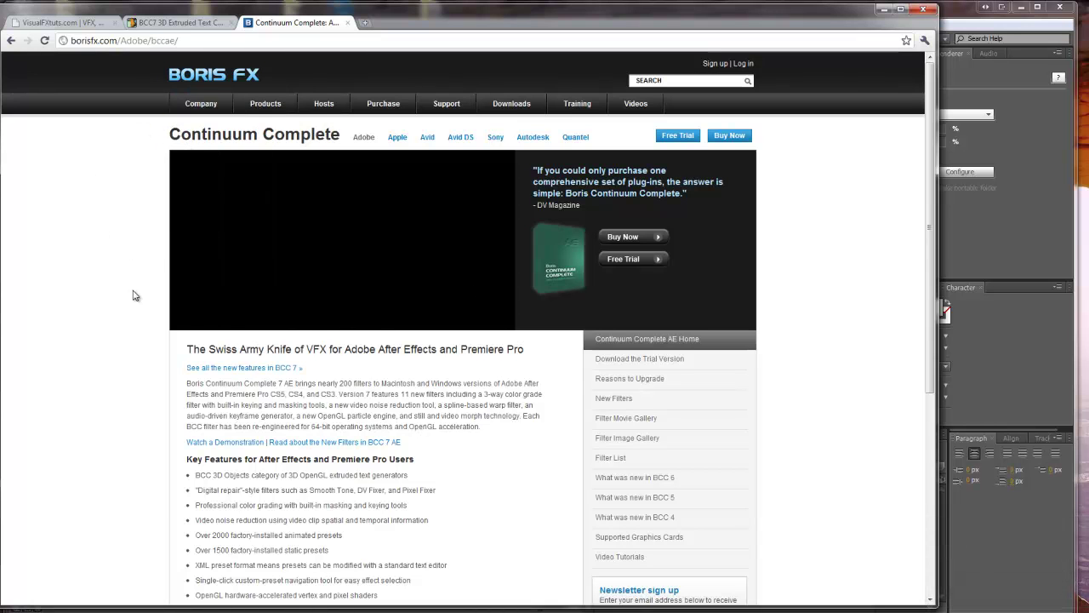
{"action": "scroll", "coordinate": [155, 260], "scroll_direction": "down", "scroll_amount": 4}
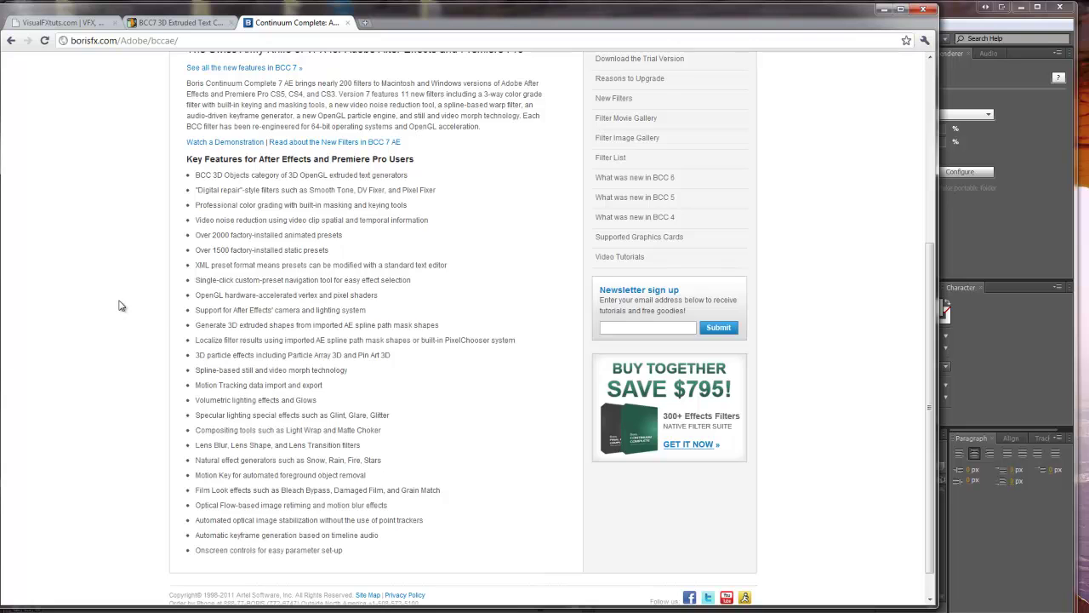
{"action": "scroll", "coordinate": [121, 306], "scroll_direction": "up", "scroll_amount": 4}
- Read through the Creative COW thread about BCC7 3D Extruded Text crashing After Effects
{"action": "left_click", "coordinate": [162, 24]}
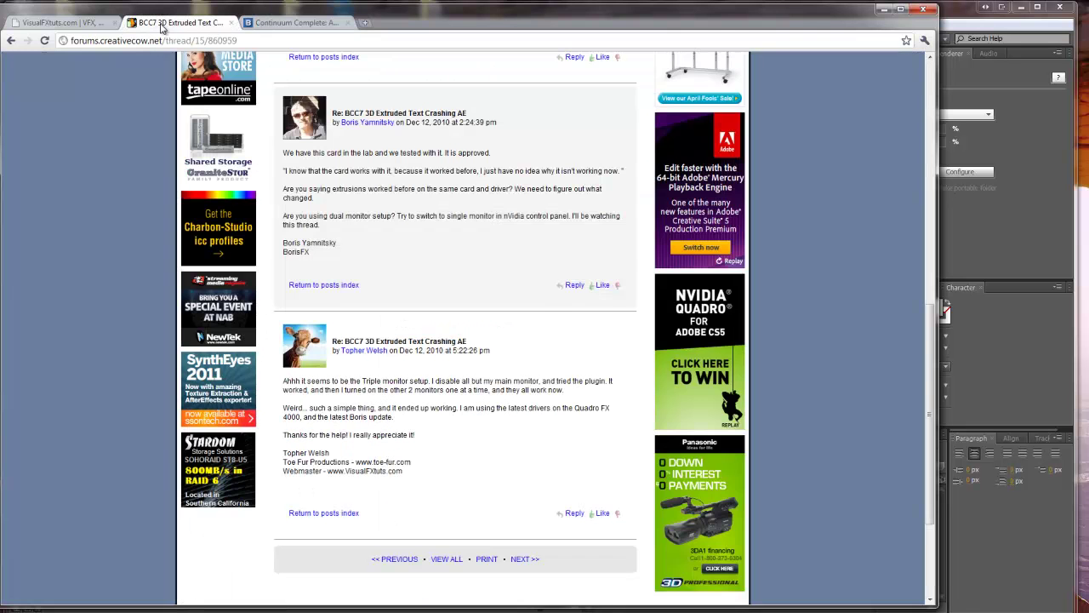
{"action": "scroll", "coordinate": [490, 226], "scroll_direction": "up", "scroll_amount": 5}
{"action": "left_click", "coordinate": [490, 225]}
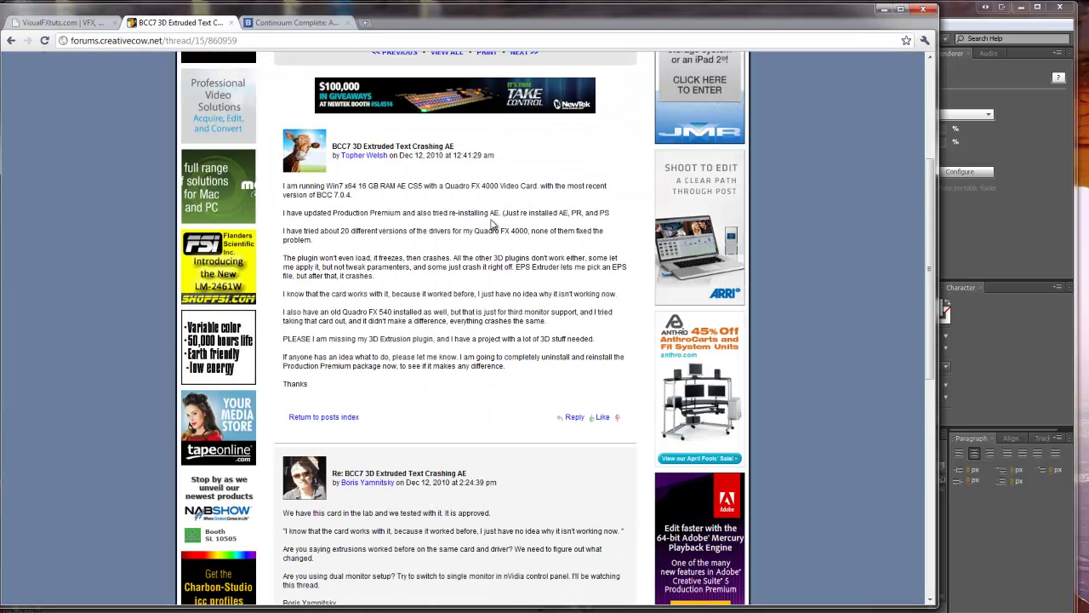
{"action": "scroll", "coordinate": [351, 211], "scroll_direction": "up", "scroll_amount": 3}
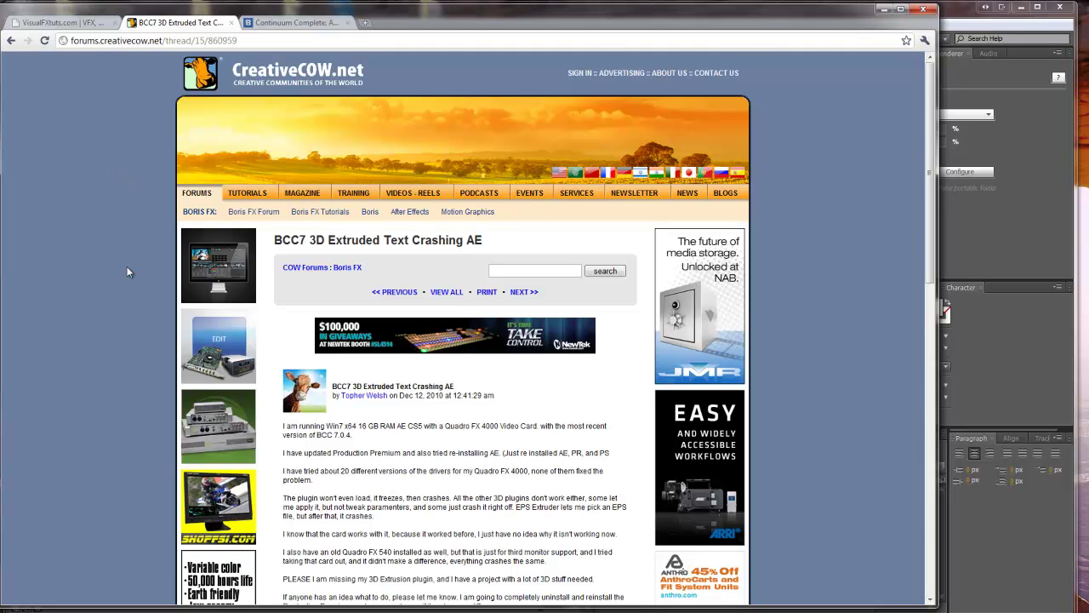
{"action": "scroll", "coordinate": [127, 267], "scroll_direction": "down", "scroll_amount": 6}
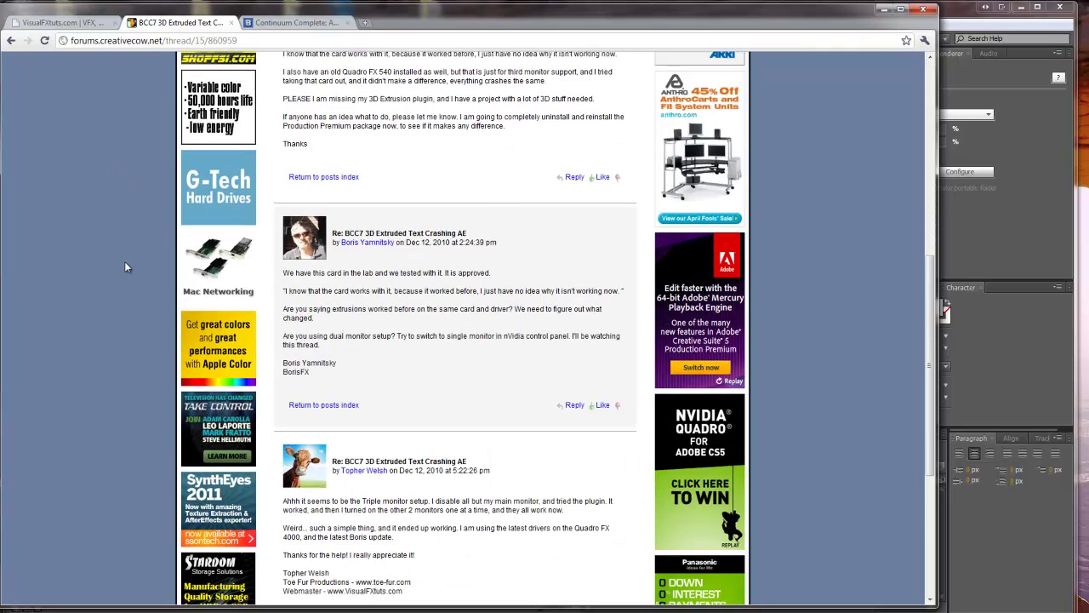
{"action": "scroll", "coordinate": [354, 306], "scroll_direction": "down", "scroll_amount": 1}
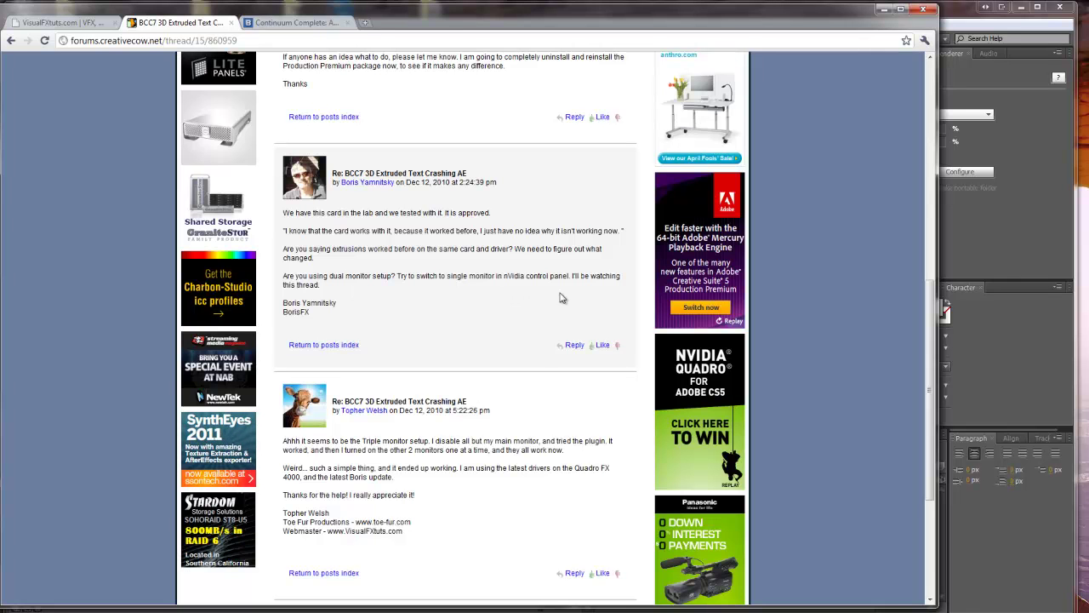
{"action": "scroll", "coordinate": [440, 296], "scroll_direction": "down", "scroll_amount": 3}
{"action": "scroll", "coordinate": [383, 255], "scroll_direction": "up", "scroll_amount": 5}
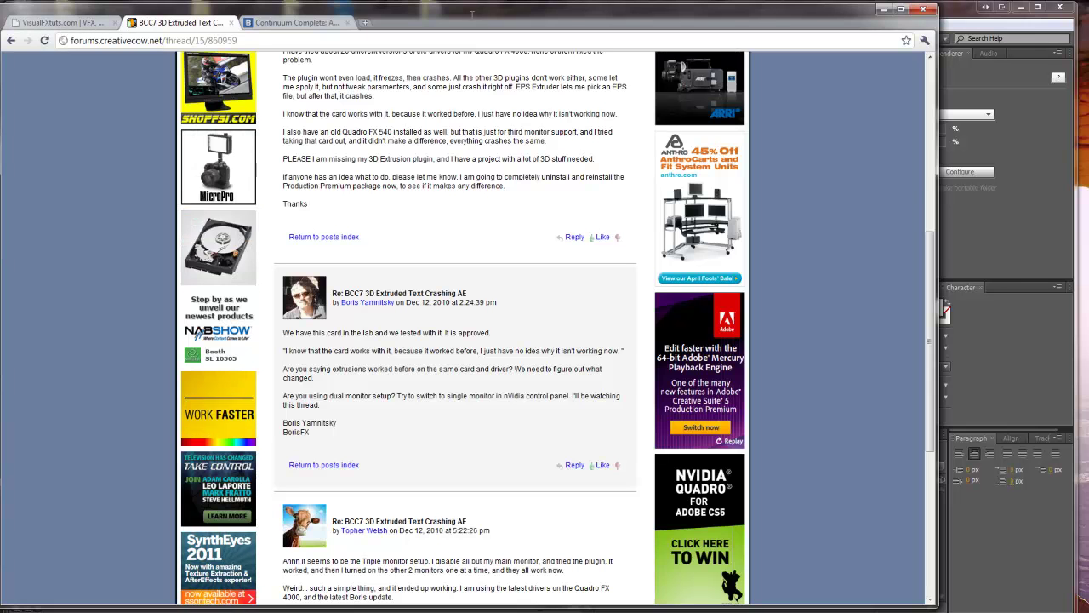
- Create a new white solid layer in After Effects with Ctrl+Y
{"action": "left_click", "coordinate": [1015, 234]}
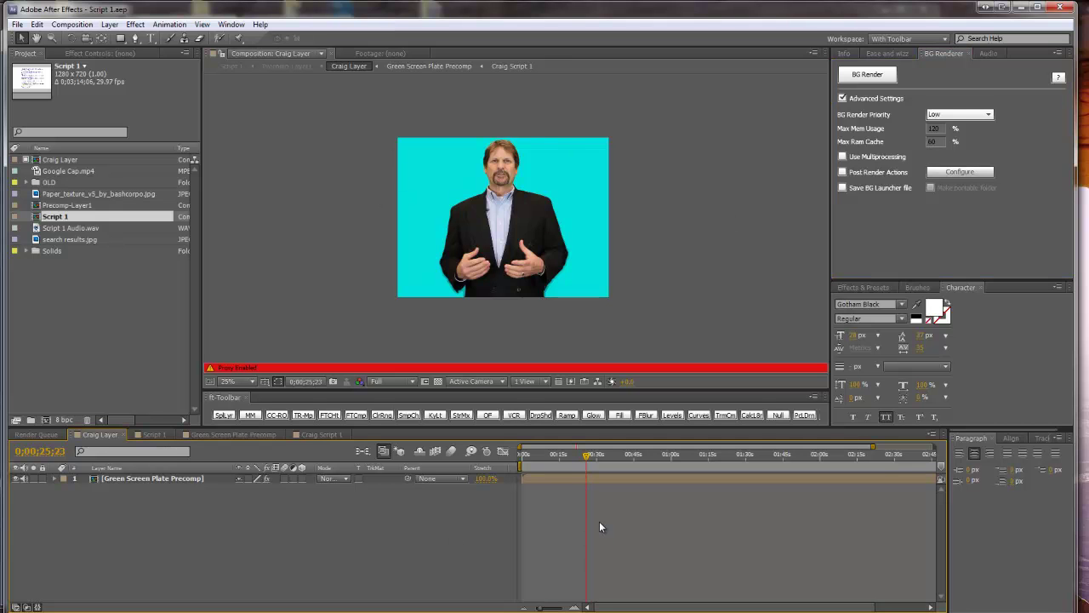
{"action": "key", "text": "ctrl+y"}
{"action": "key", "text": "Return"}
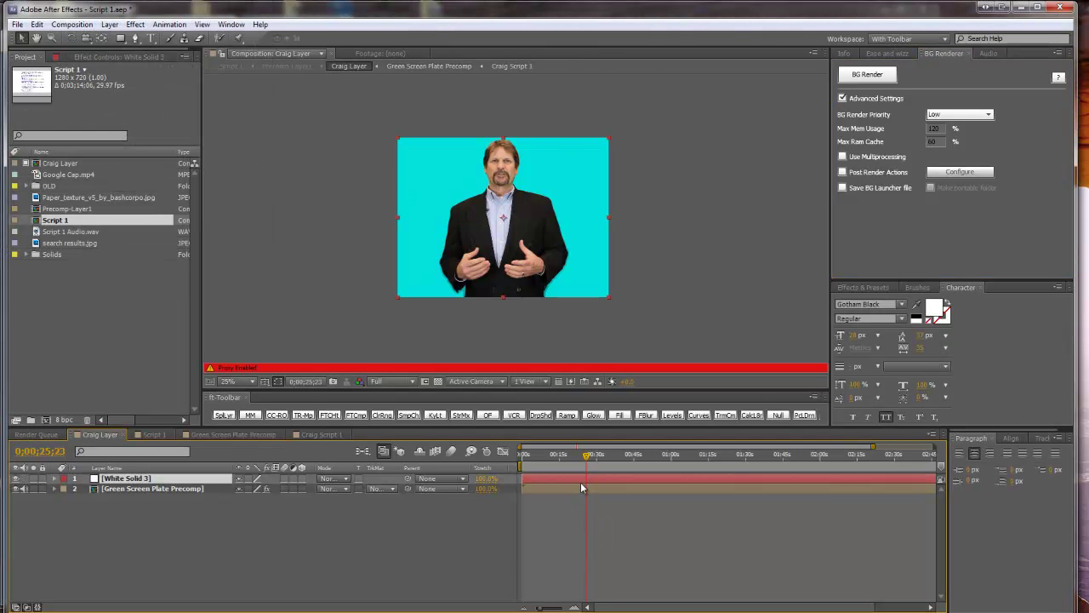
- Apply BCC7 3D Objects > BCC Extruded Text to the new solid
{"action": "left_click", "coordinate": [136, 24]}
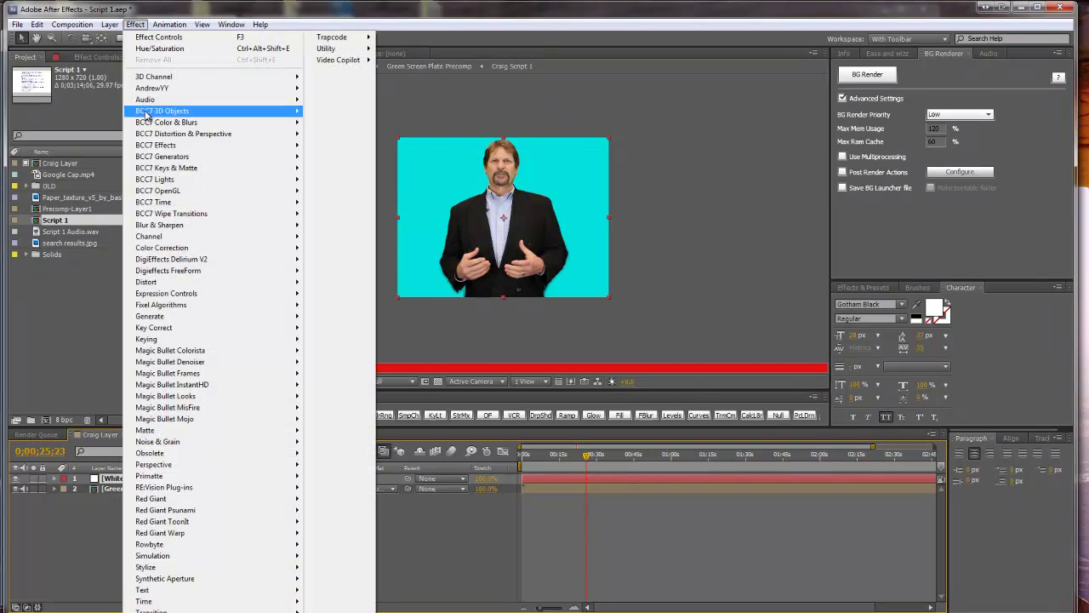
{"action": "mouse_move", "coordinate": [158, 115]}
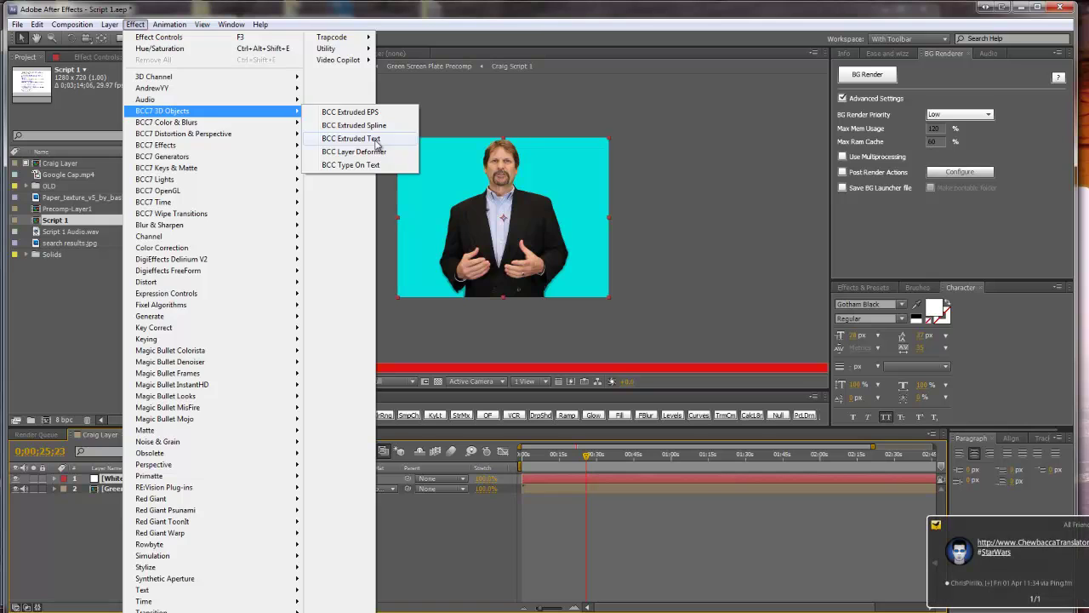
{"action": "left_click", "coordinate": [376, 140]}
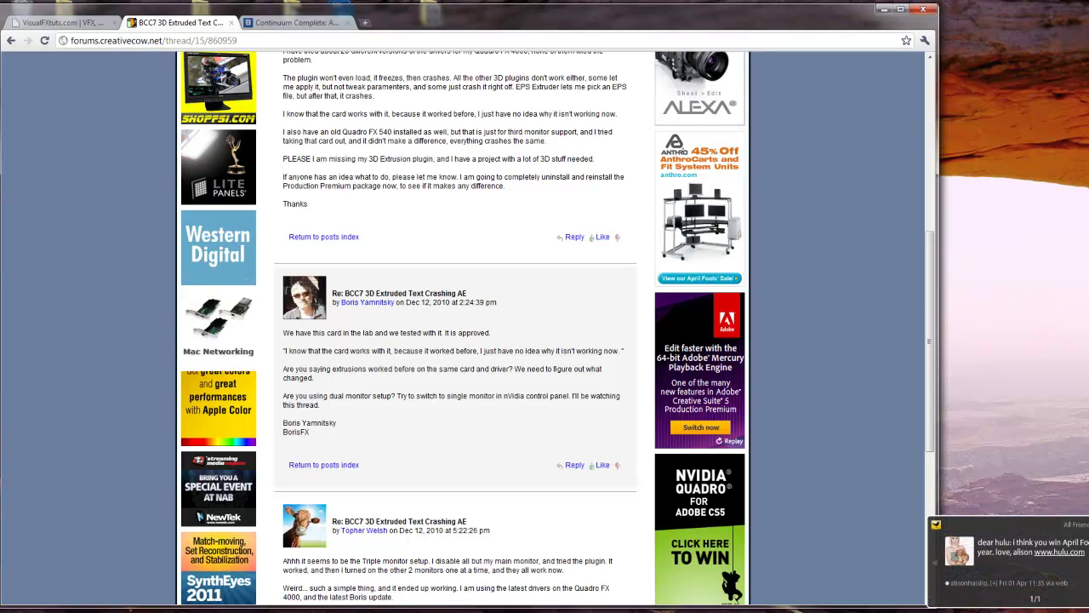
- Open the NVIDIA Control Panel from the desktop and move it left
{"action": "right_click", "coordinate": [950, 69]}
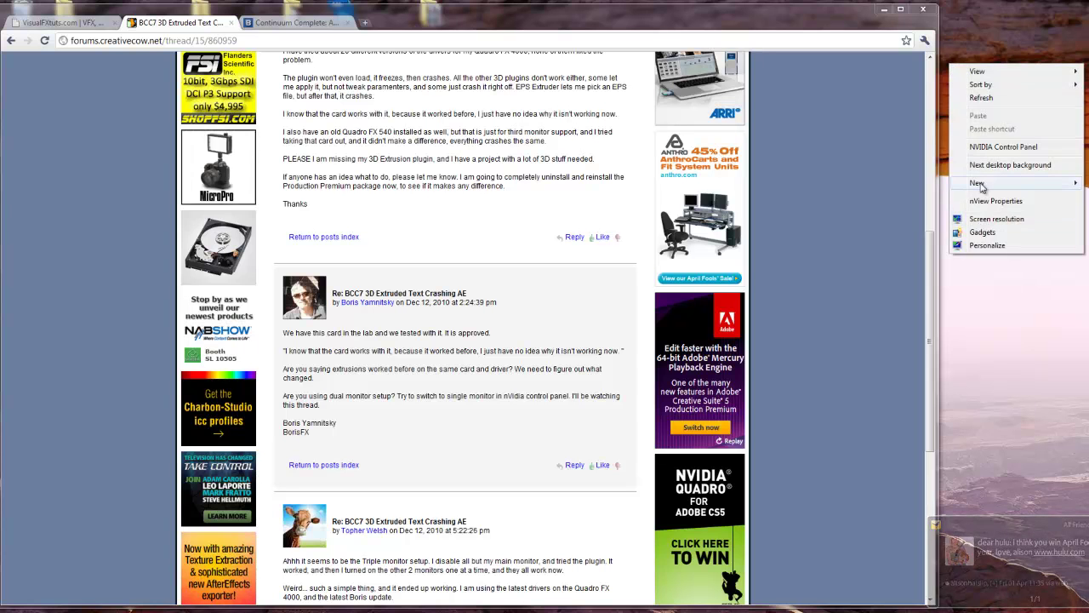
{"action": "left_click", "coordinate": [981, 166]}
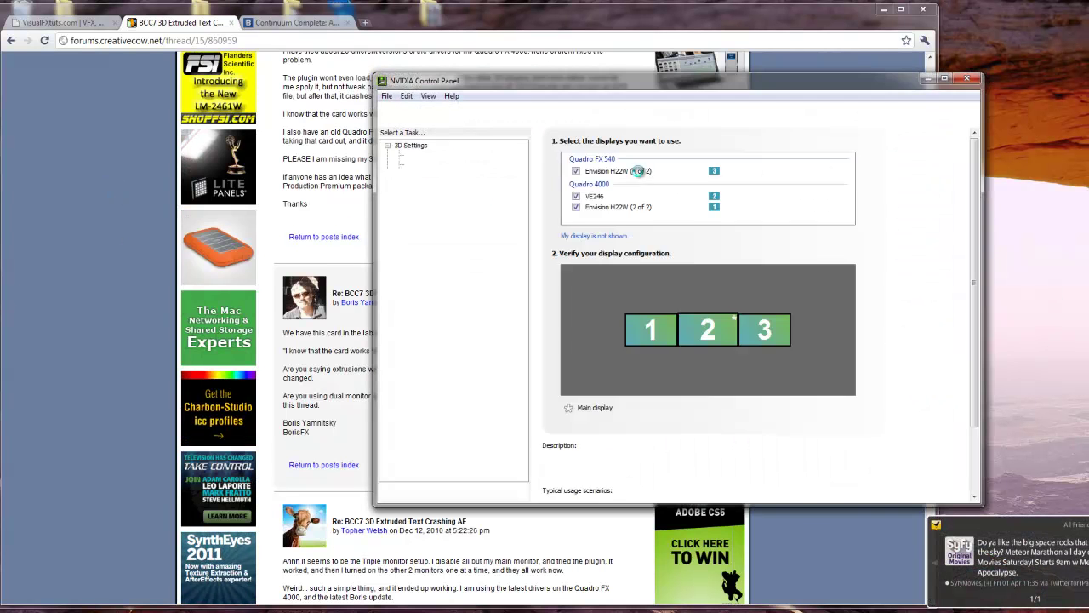
{"action": "left_click_drag", "start_coordinate": [507, 79], "coordinate": [369, 69]}
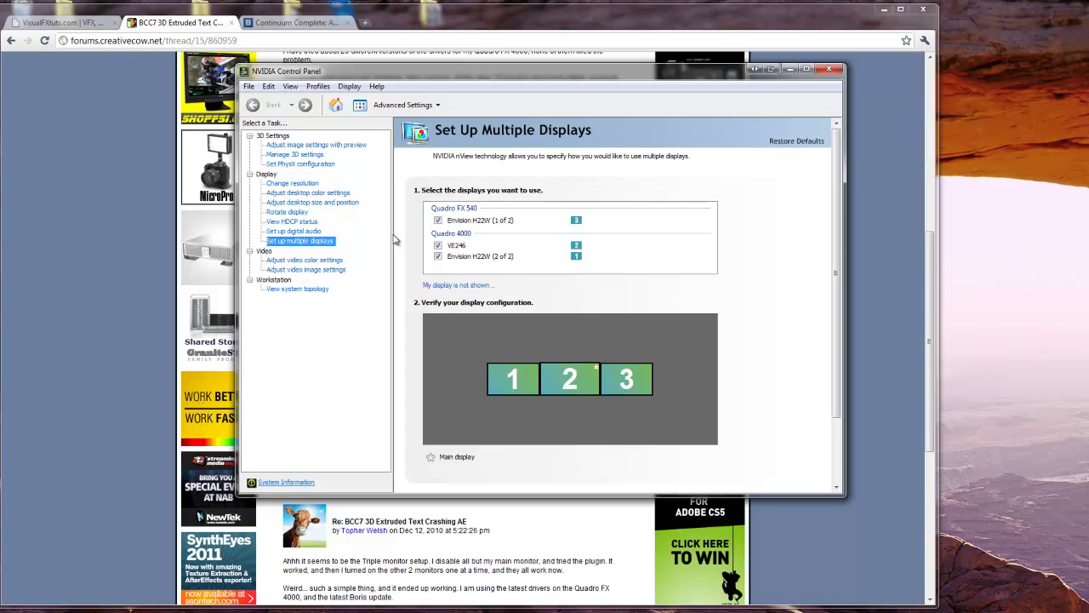
- Disable both Envision H22W displays, leaving only VE246, and apply the configuration
{"action": "left_click", "coordinate": [438, 220]}
{"action": "left_click", "coordinate": [438, 256]}
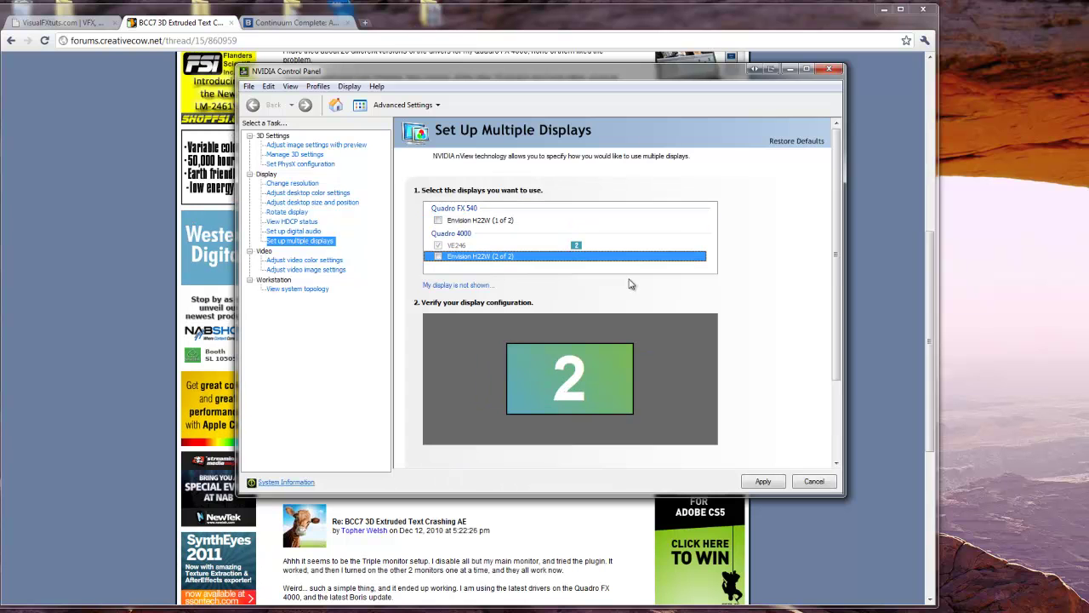
{"action": "left_click", "coordinate": [438, 257]}
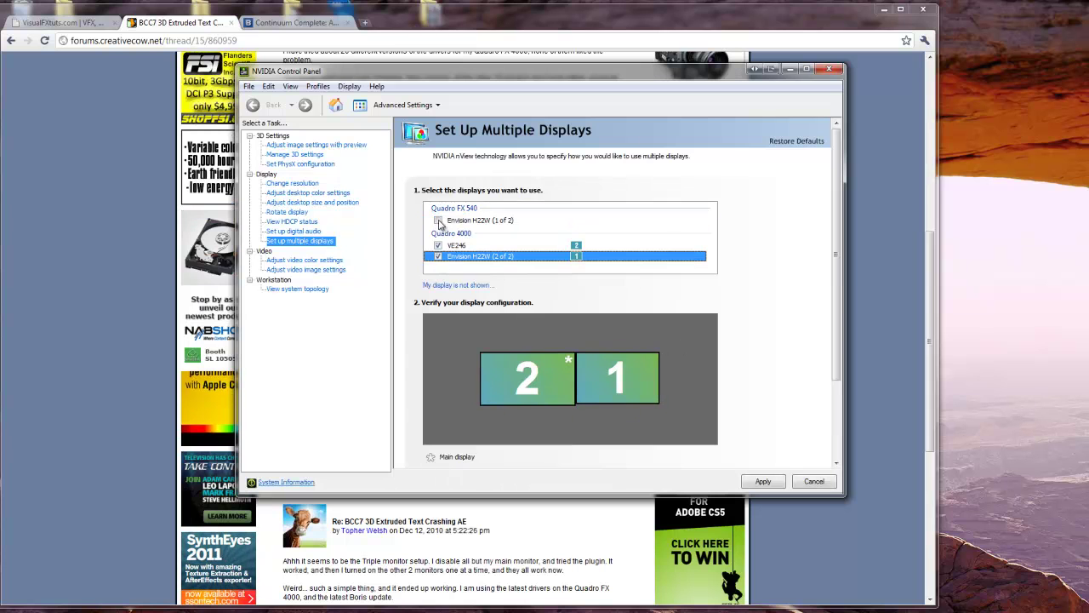
{"action": "left_click", "coordinate": [438, 220]}
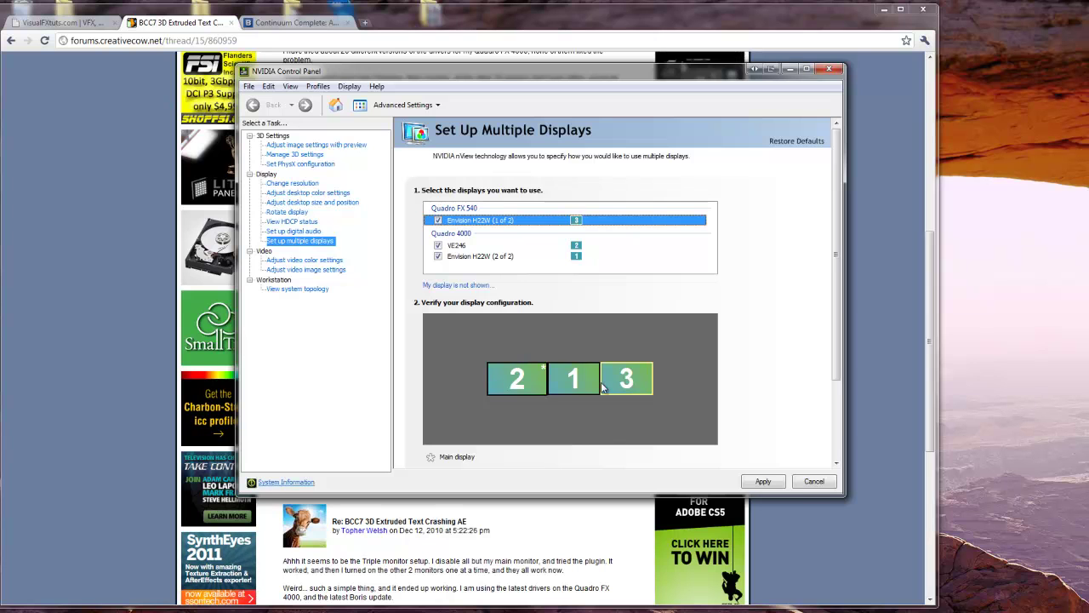
{"action": "left_click", "coordinate": [527, 374]}
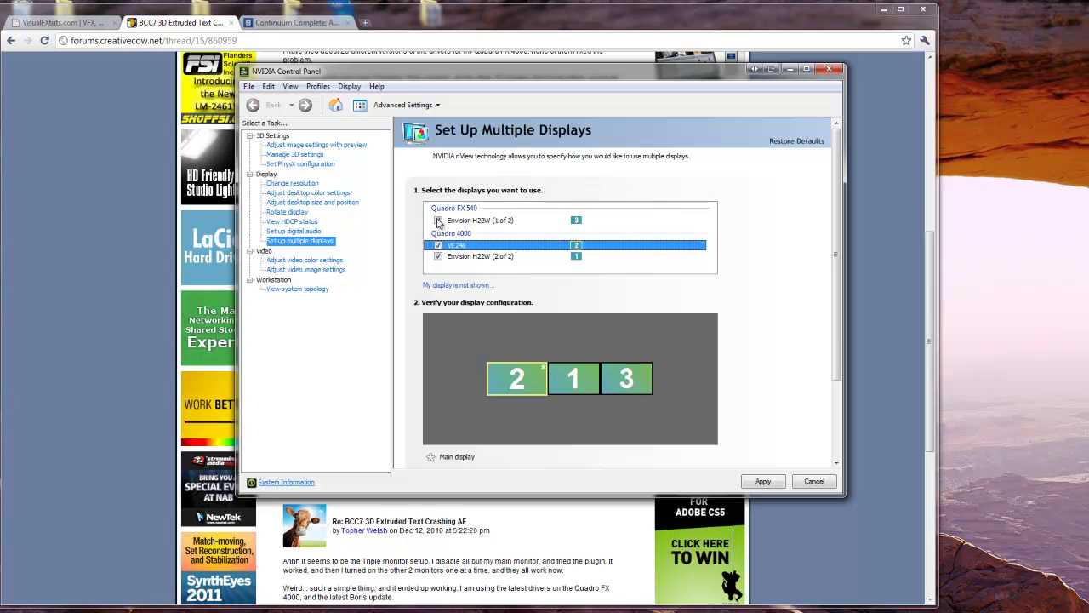
{"action": "left_click", "coordinate": [438, 221]}
{"action": "left_click", "coordinate": [439, 257]}
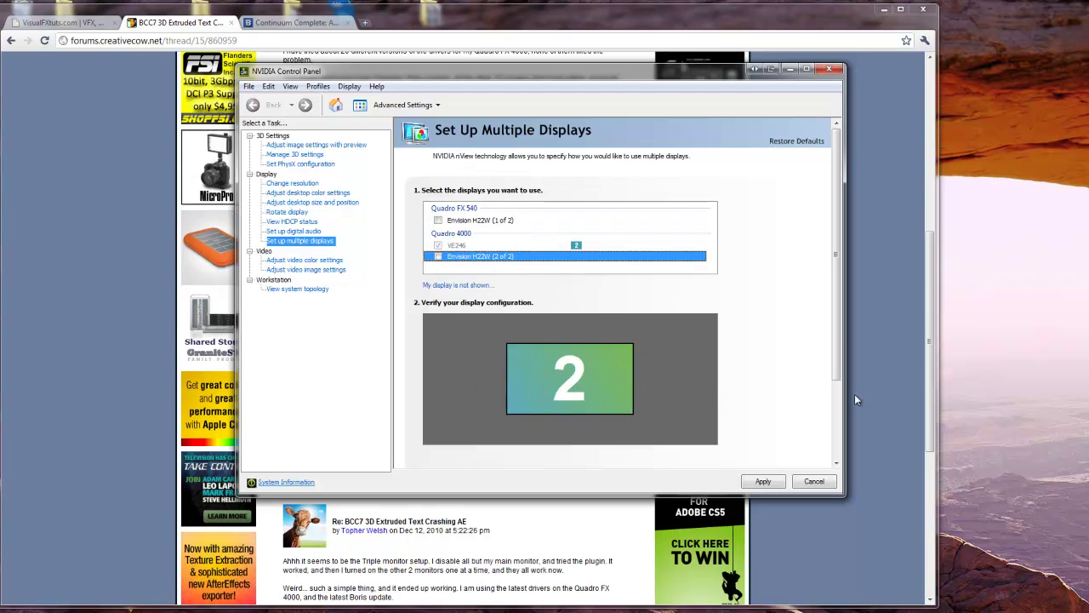
{"action": "left_click", "coordinate": [764, 482]}
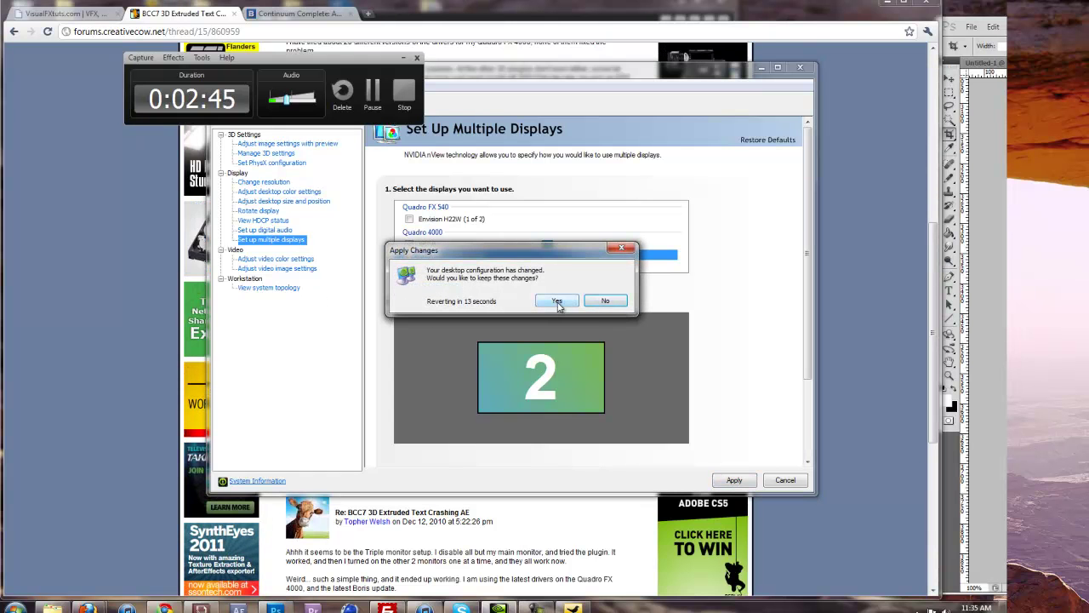
- Keep the single-display configuration and move the recorder window to the top left
{"action": "left_click", "coordinate": [556, 301]}
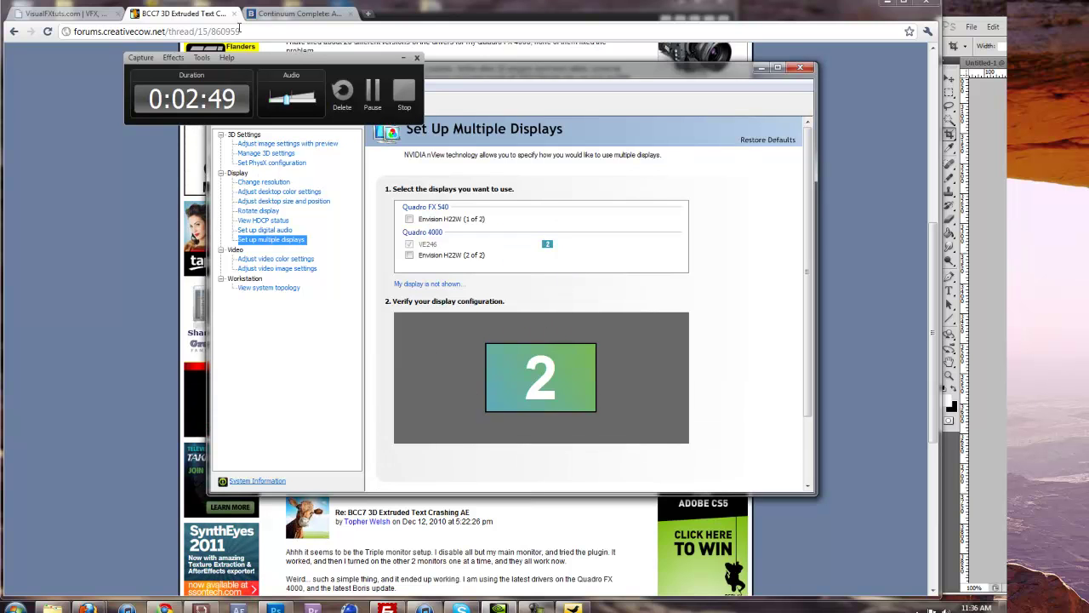
{"action": "left_click_drag", "start_coordinate": [291, 63], "coordinate": [179, 512]}
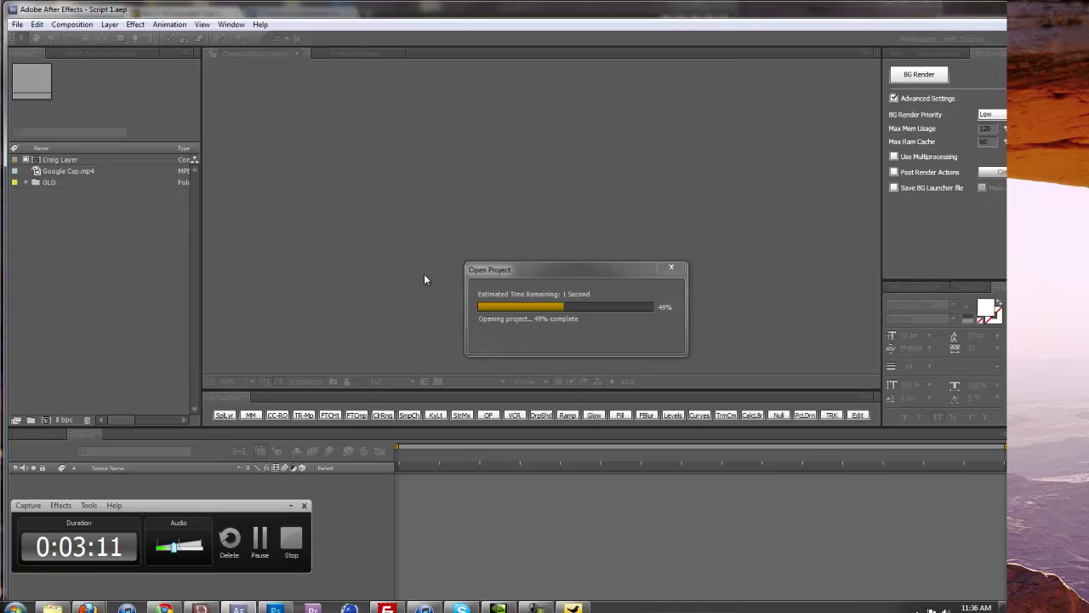
- In the Craig Layer comp, add White Solid 3 and apply BCC Extruded Text to it
{"action": "left_click", "coordinate": [110, 435]}
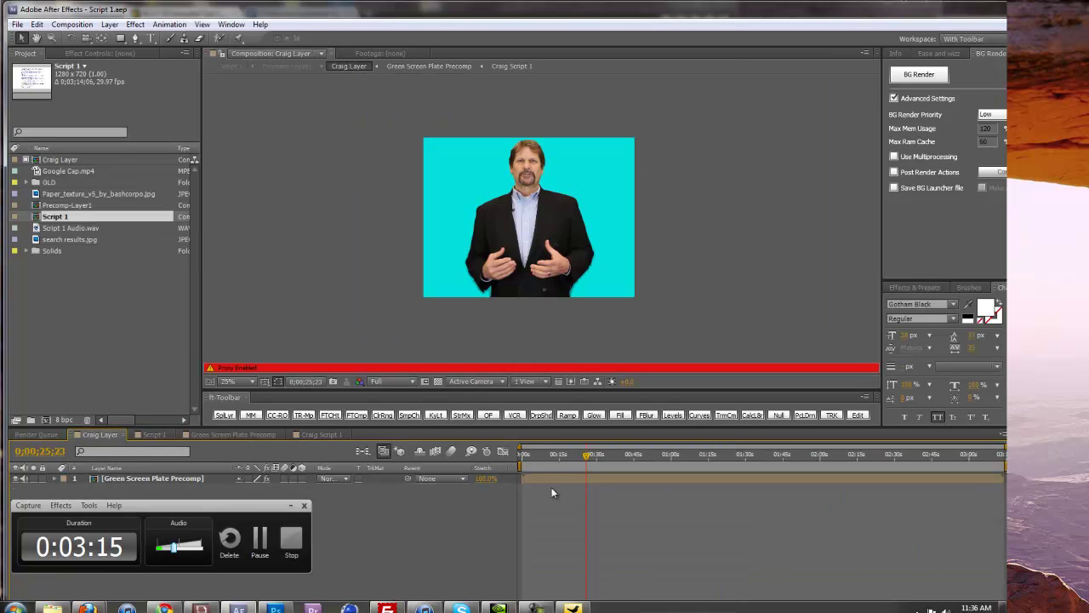
{"action": "key", "text": "ctrl+y"}
{"action": "key", "text": "Return"}
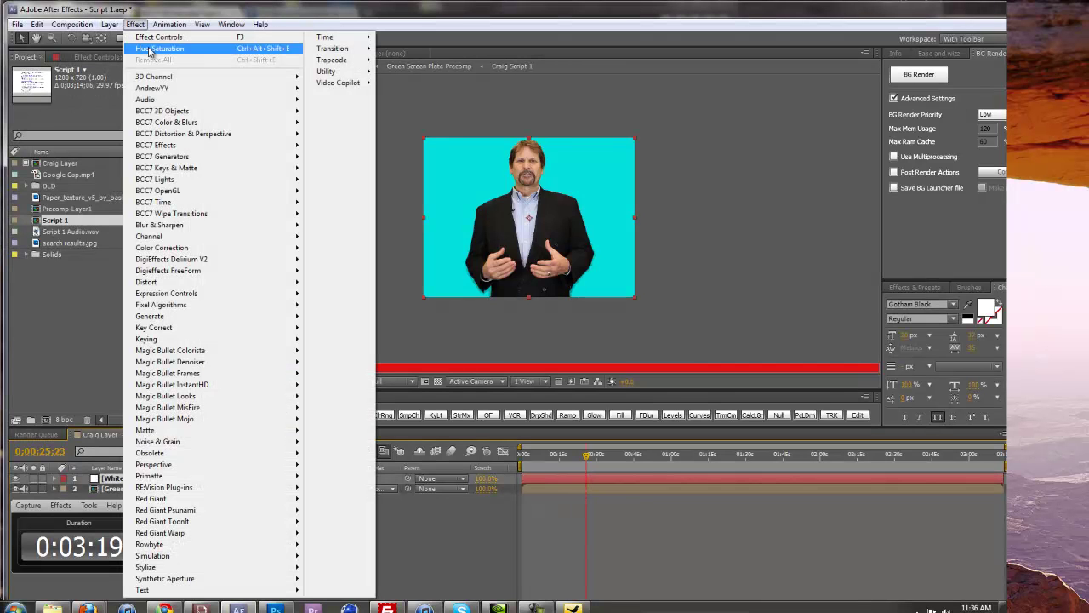
{"action": "mouse_move", "coordinate": [281, 111]}
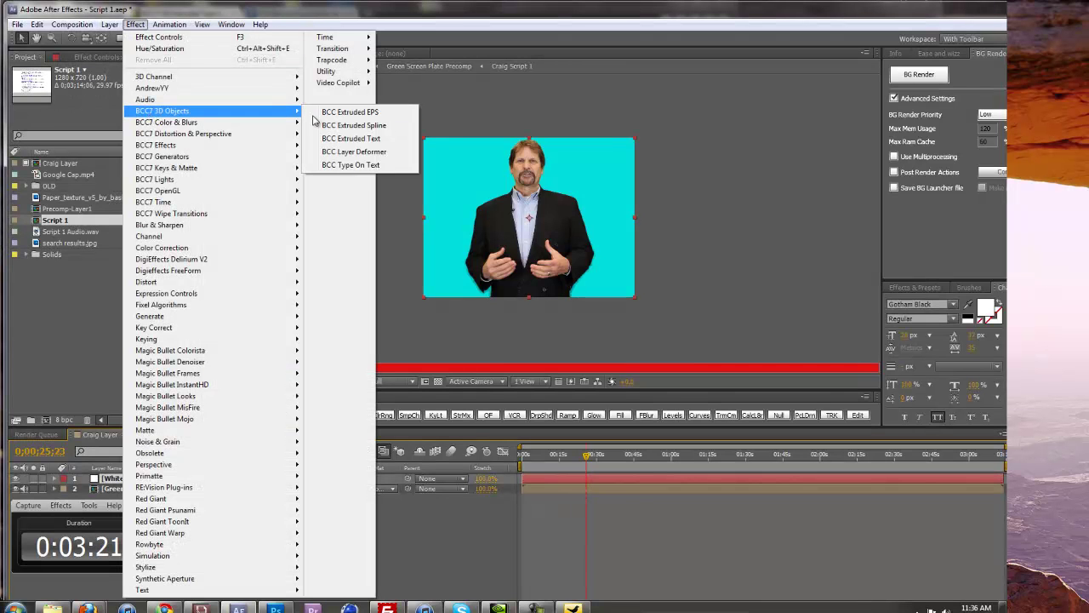
{"action": "left_click", "coordinate": [368, 140]}
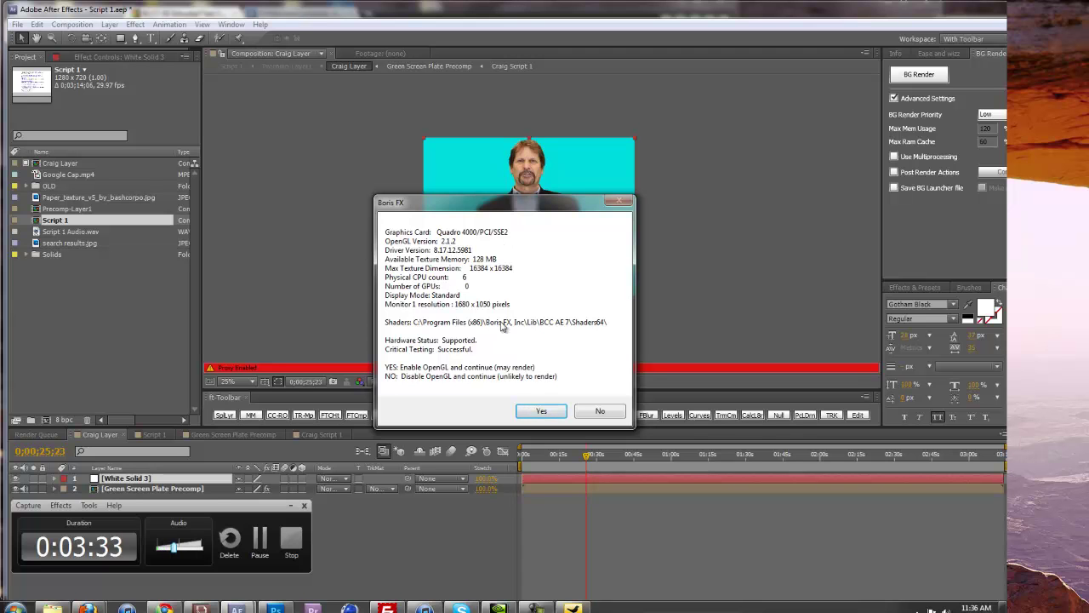
- Accept OpenGL and enter 'My Names' and 'Topher!' on two lines in the text editor
{"action": "left_click", "coordinate": [555, 414]}
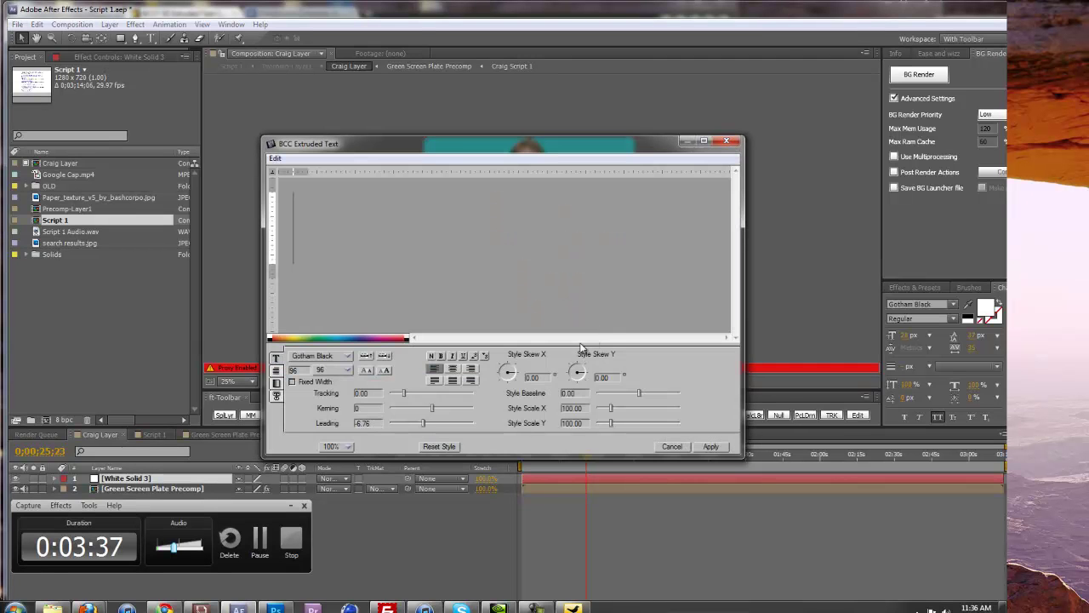
{"action": "left_click_drag", "start_coordinate": [460, 147], "coordinate": [547, 99]}
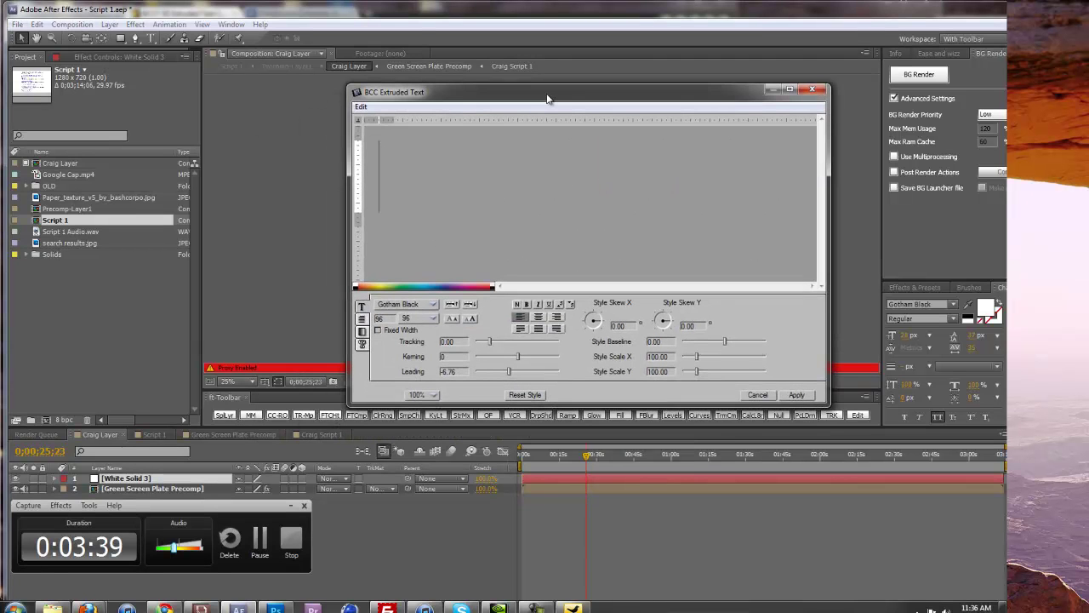
{"action": "type", "text": "My N"}
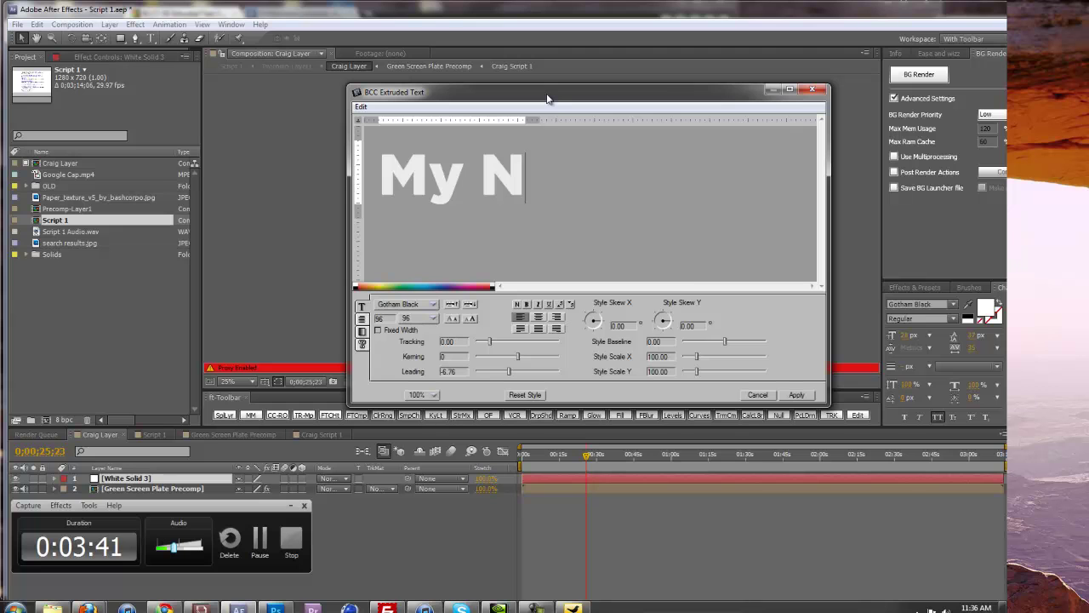
{"action": "type", "text": "ames Topher"}
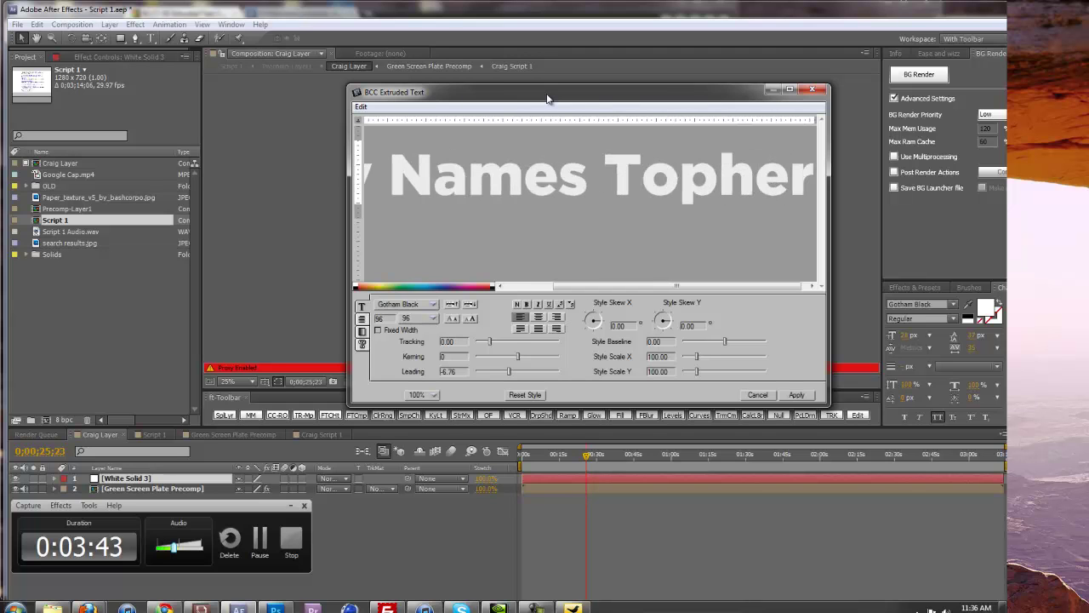
{"action": "key", "text": "Return"}
{"action": "key", "text": "BackSpace"}
{"action": "key", "text": "BackSpace"}
{"action": "key", "text": "BackSpace"}
{"action": "key", "text": "BackSpace"}
{"action": "key", "text": "BackSpace"}
{"action": "key", "text": "BackSpace"}
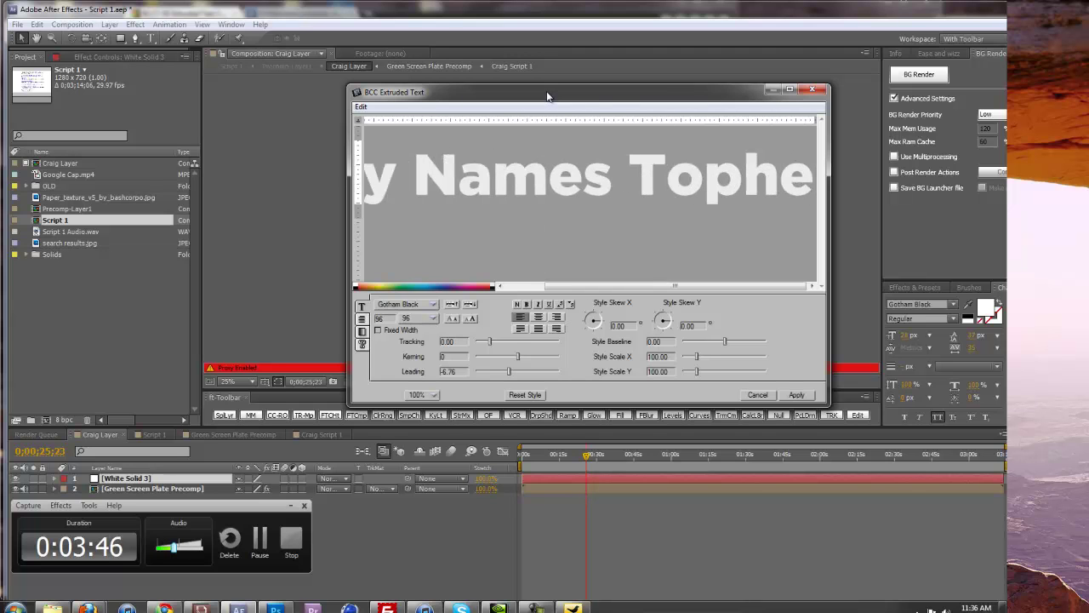
{"action": "key", "text": "BackSpace"}
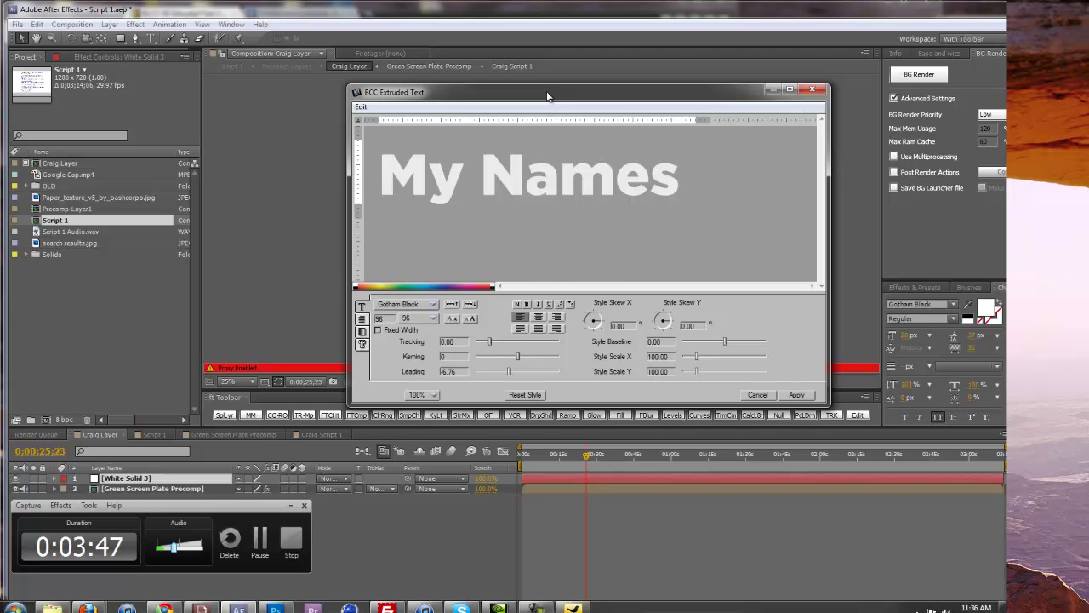
{"action": "type", "text": "Topher!"}
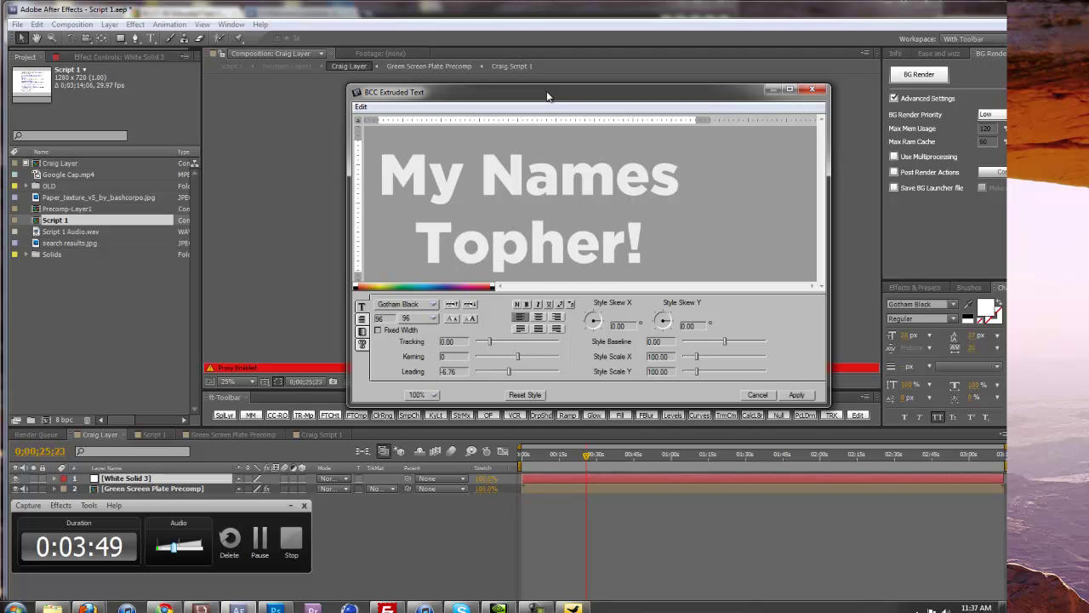
- Apply the typed text and set the time to 0;00;20;01 with White Solid 3 selected
{"action": "left_click", "coordinate": [789, 395]}
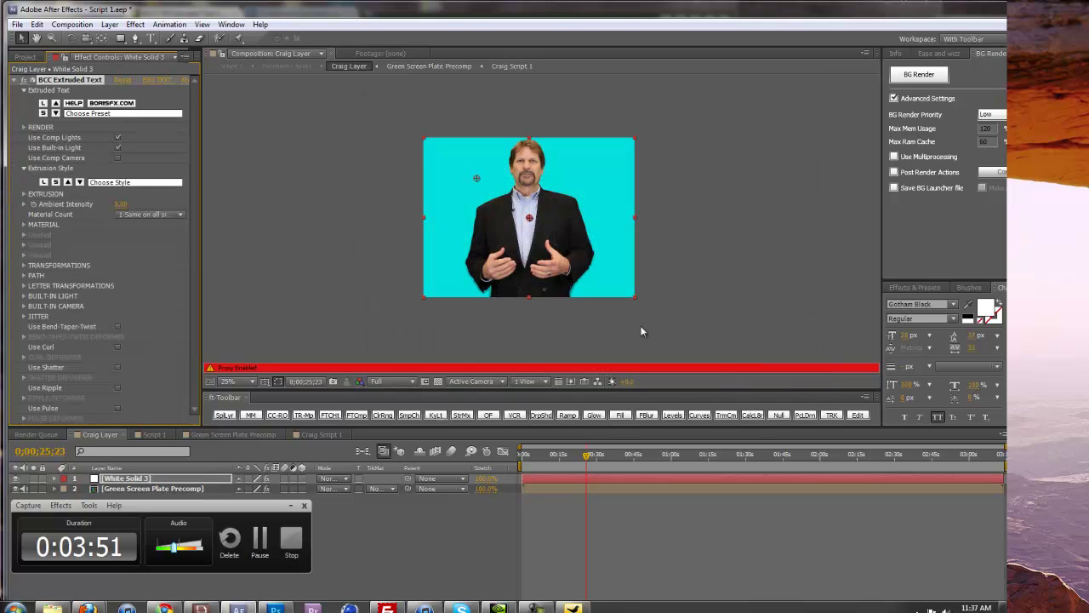
{"action": "key", "text": "period"}
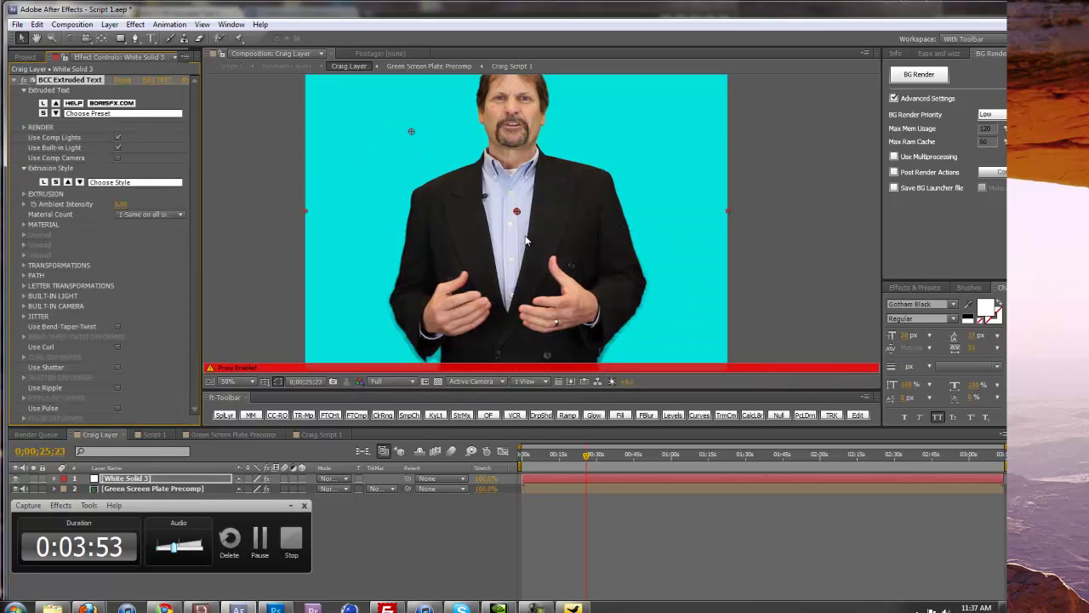
{"action": "key", "text": "comma"}
{"action": "key", "text": "period"}
{"action": "key", "text": "comma"}
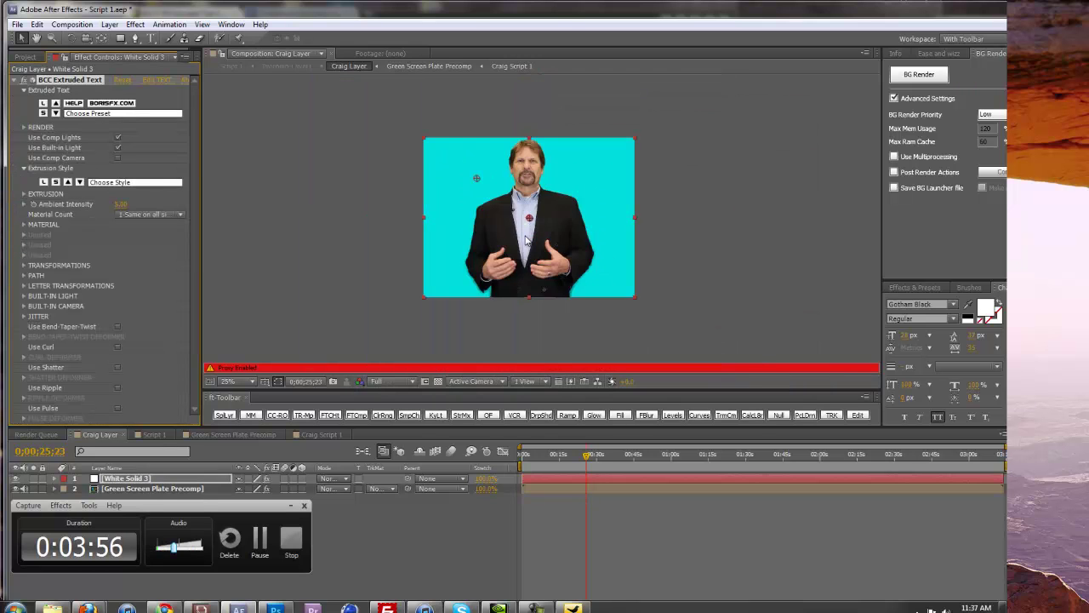
{"action": "left_click", "coordinate": [629, 481]}
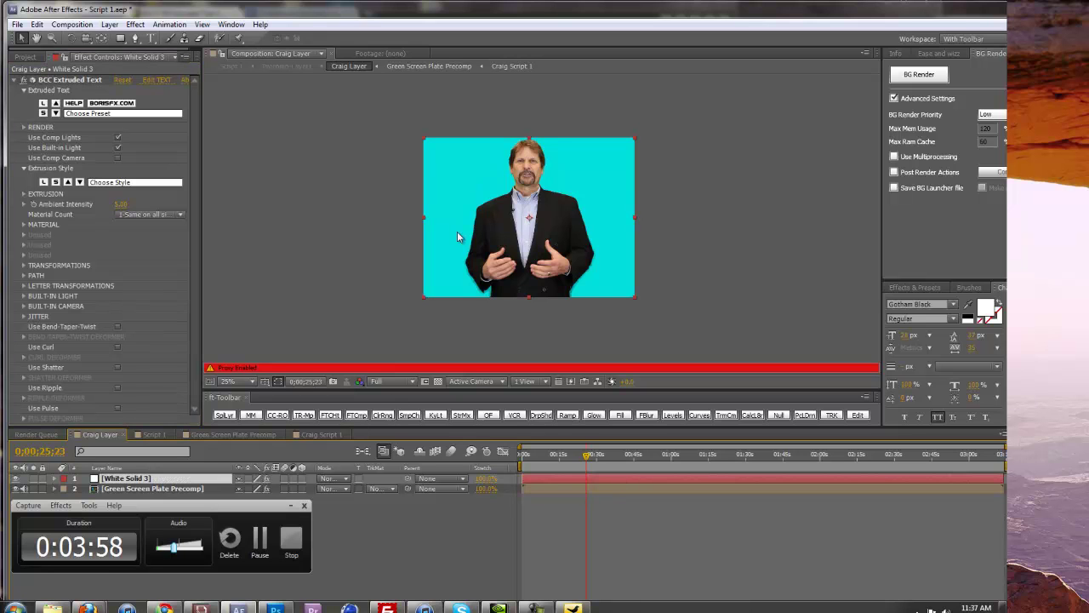
{"action": "left_click", "coordinate": [571, 461]}
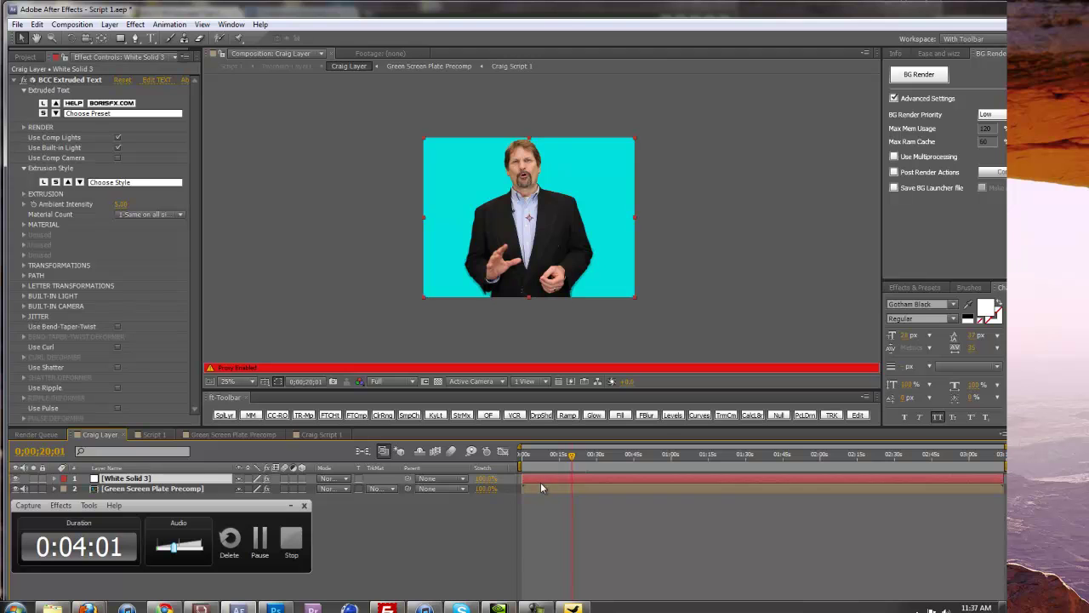
{"action": "left_click", "coordinate": [543, 489]}
{"action": "left_click", "coordinate": [562, 478]}
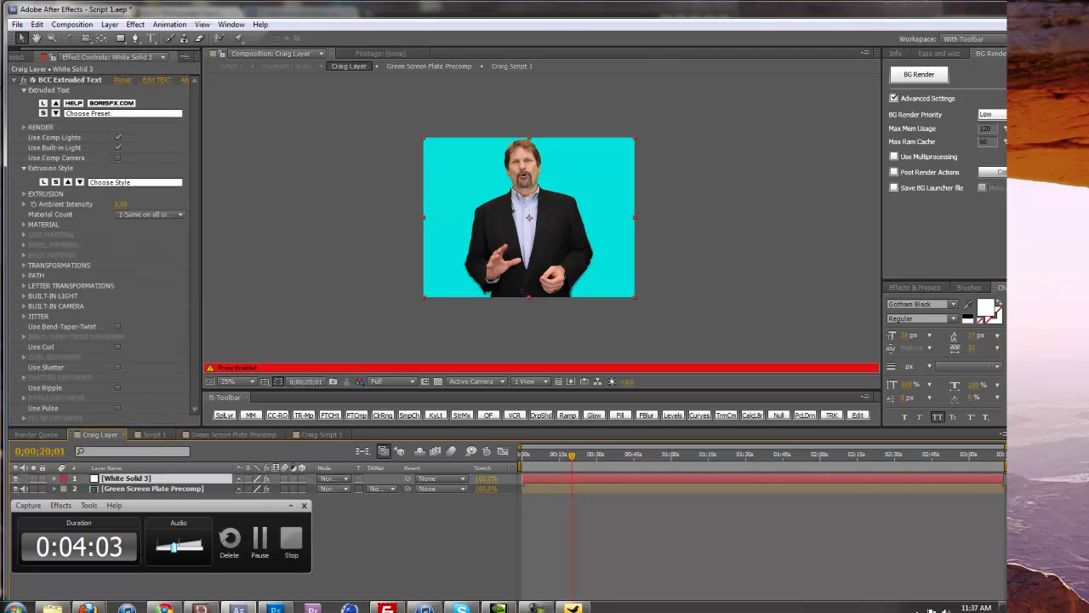
- Apply the curled orange color.bcp preset and drag the control point onto the cyan background
{"action": "left_click", "coordinate": [91, 113]}
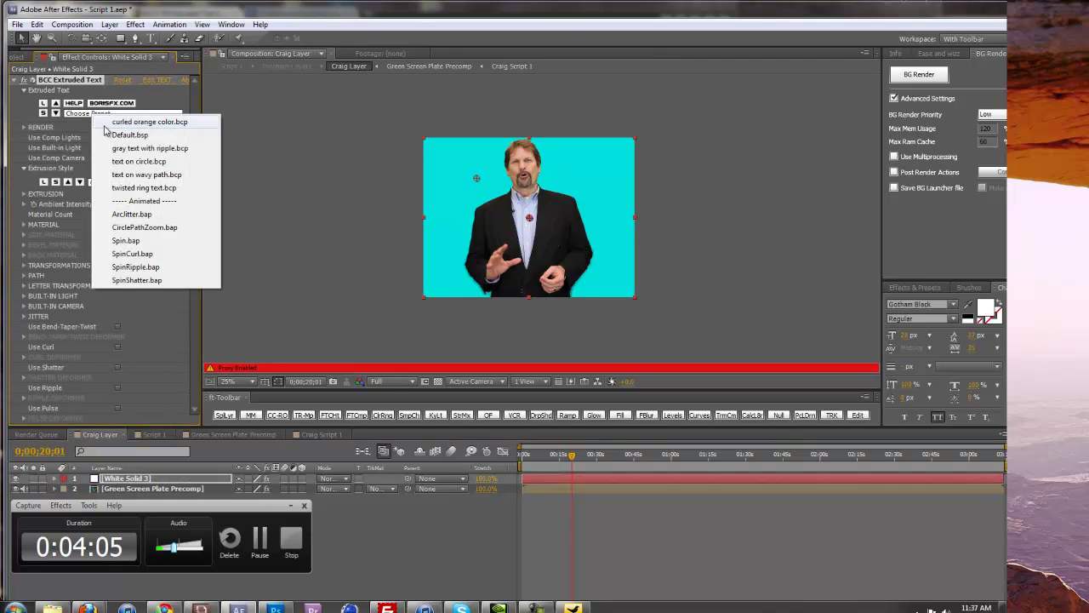
{"action": "left_click", "coordinate": [154, 121]}
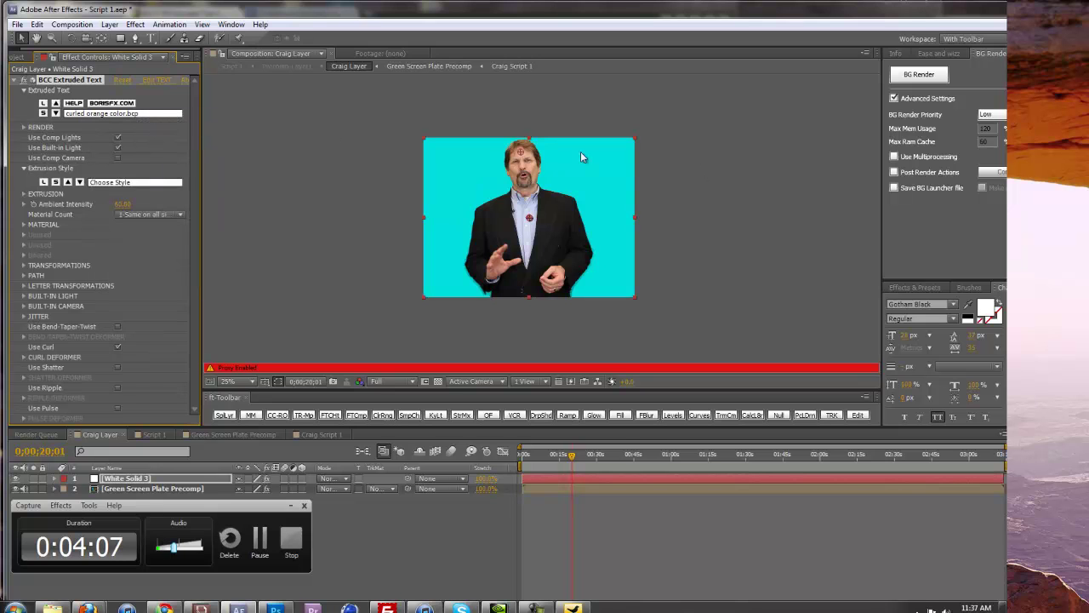
{"action": "left_click_drag", "start_coordinate": [517, 153], "coordinate": [446, 205]}
{"action": "left_click", "coordinate": [38, 492]}
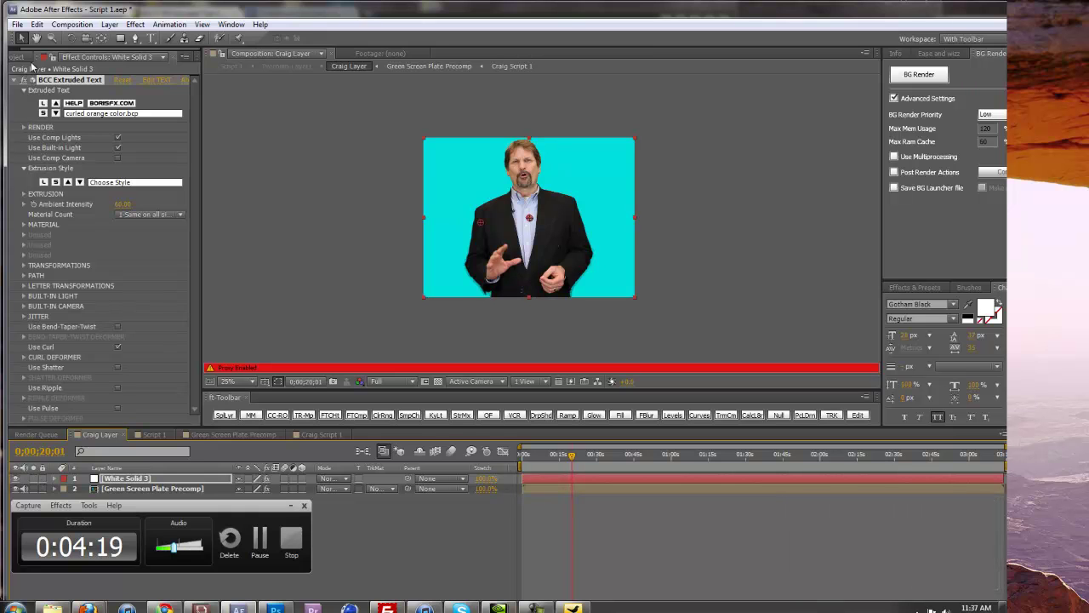
- Hide the presenter layer so only the 3D text remains visible
{"action": "left_click", "coordinate": [24, 57]}
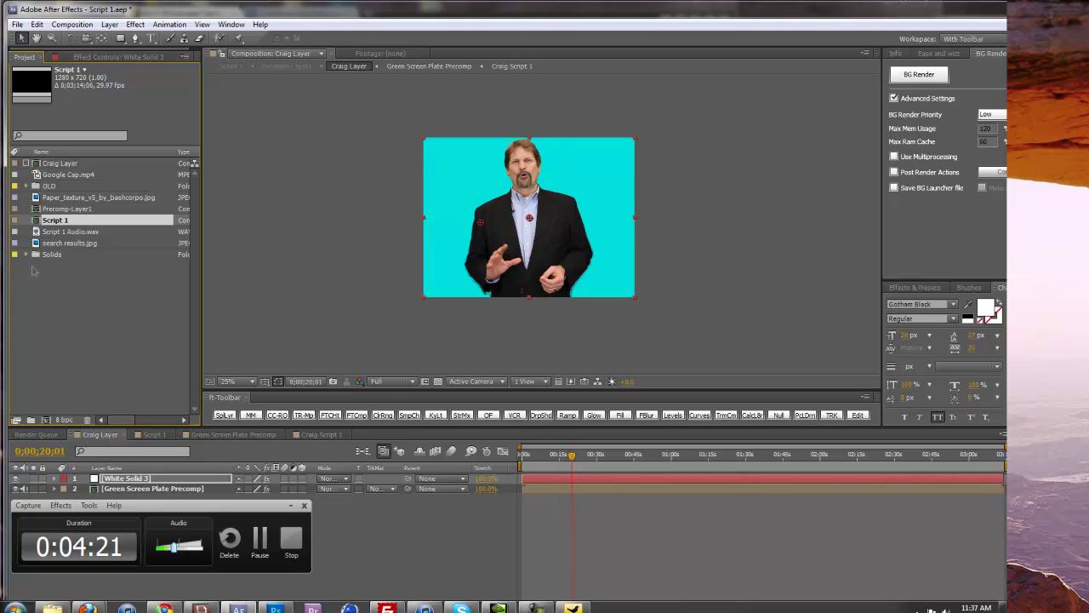
{"action": "left_click", "coordinate": [15, 488]}
{"action": "left_click", "coordinate": [32, 482]}
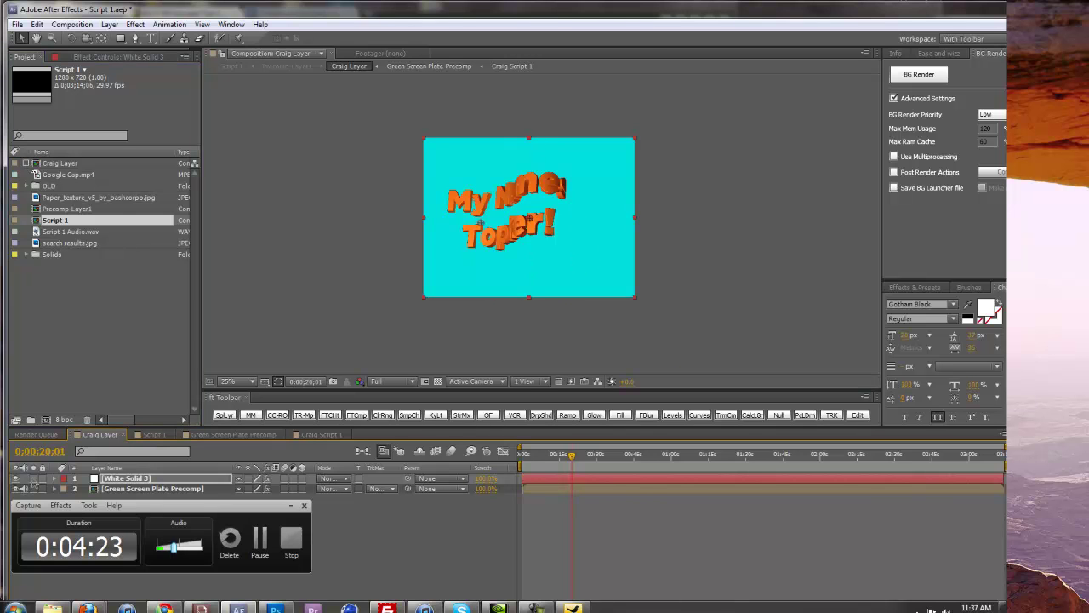
{"action": "left_click", "coordinate": [34, 481]}
{"action": "scroll", "coordinate": [537, 205], "scroll_direction": "up", "scroll_amount": 2}
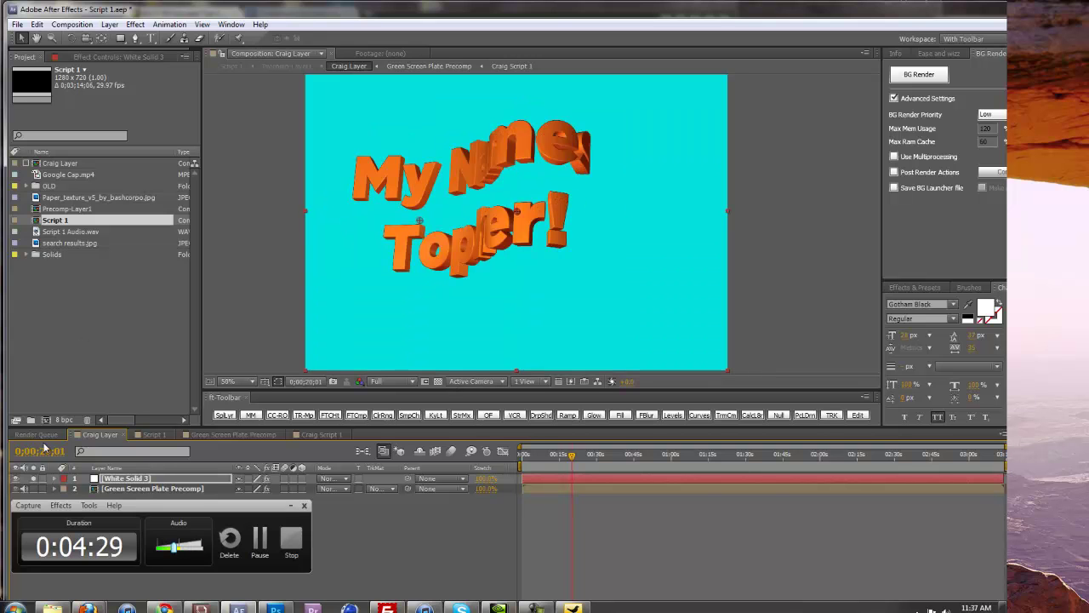
- Try the text on circle.bcp preset, then switch to twisted ring text.bcp
{"action": "left_click", "coordinate": [119, 57]}
{"action": "left_click", "coordinate": [106, 113]}
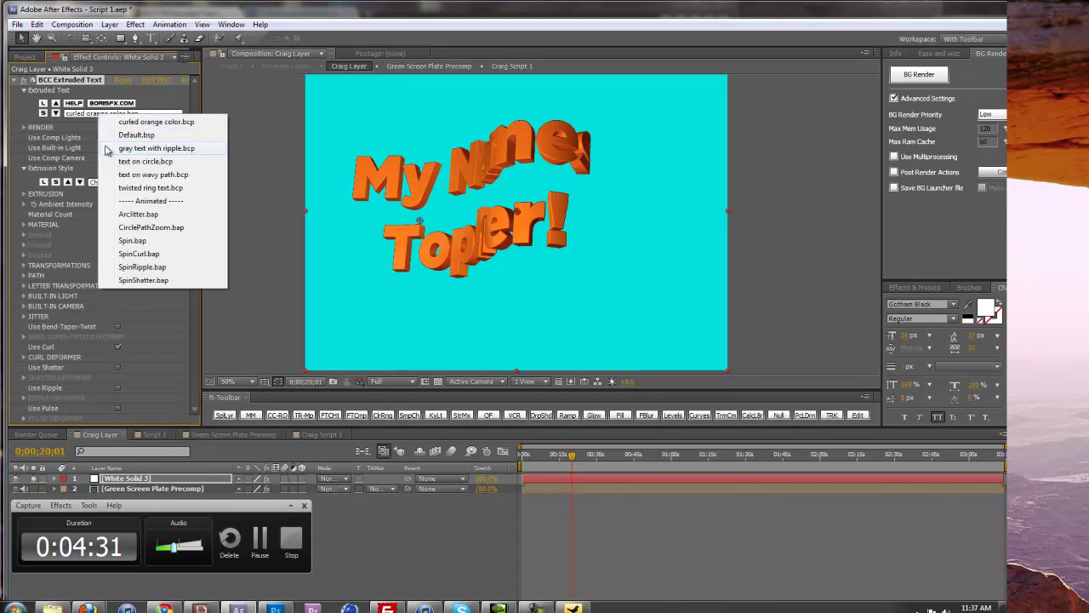
{"action": "left_click", "coordinate": [142, 161]}
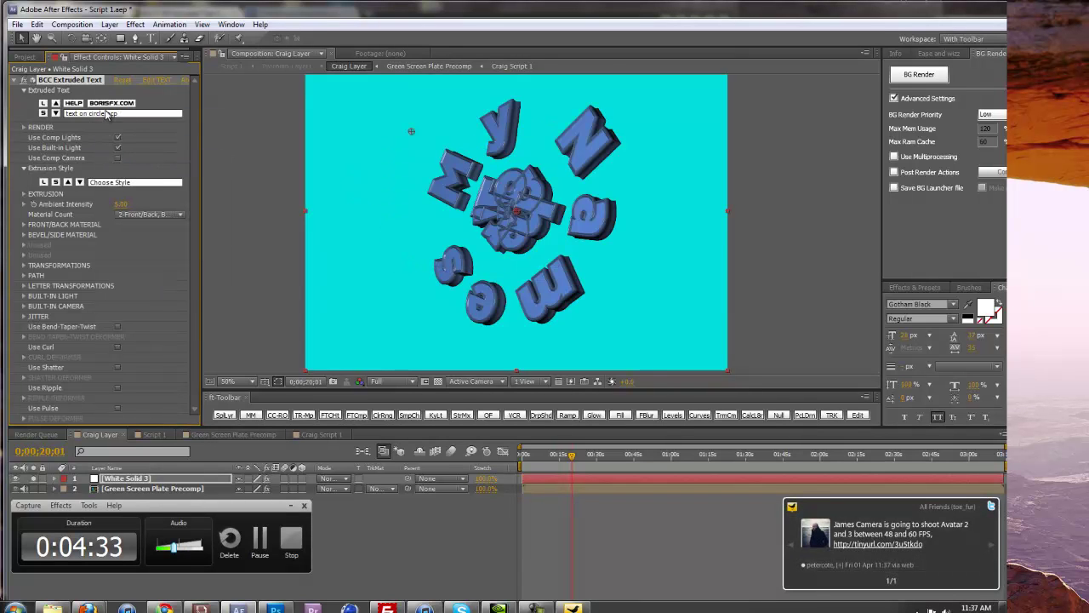
{"action": "left_click", "coordinate": [107, 113]}
{"action": "left_click", "coordinate": [145, 187]}
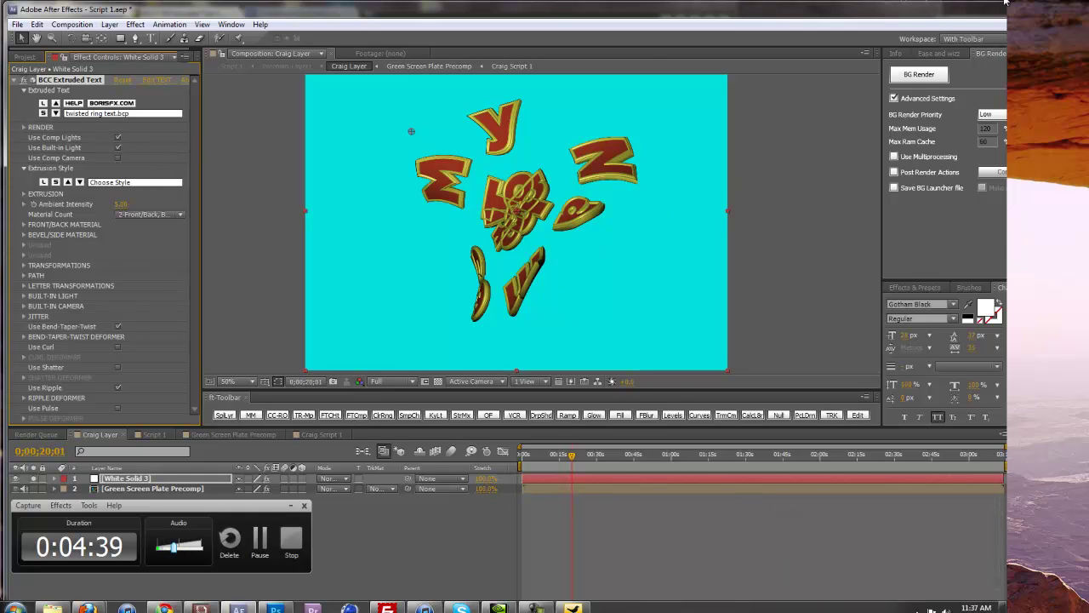
- Shift the After Effects window left and narrow it
{"action": "left_click_drag", "start_coordinate": [948, 17], "coordinate": [907, 14]}
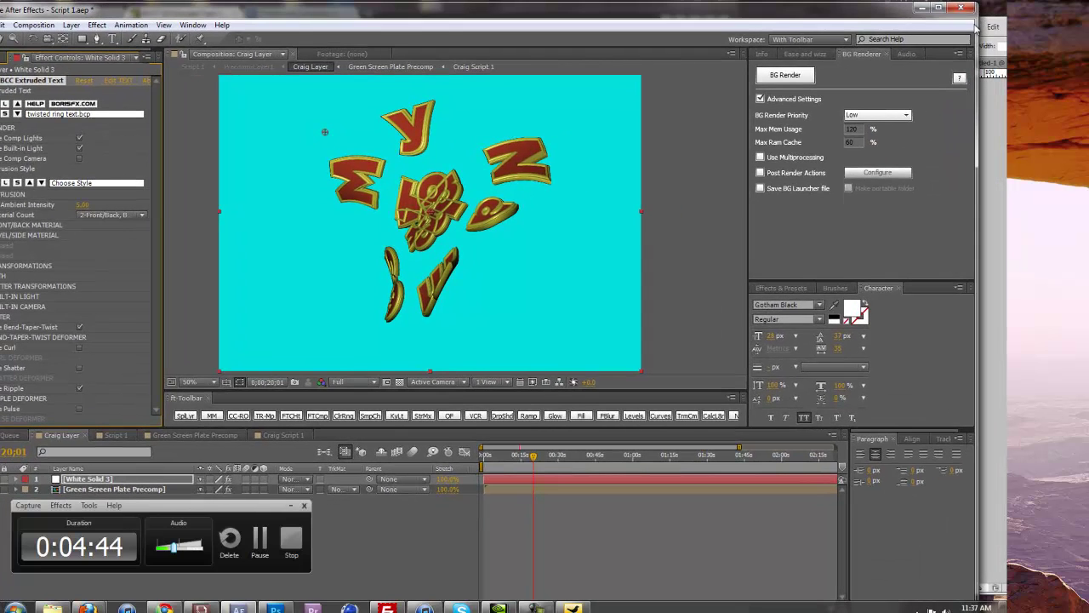
{"action": "left_click_drag", "start_coordinate": [977, 25], "coordinate": [841, 26]}
{"action": "left_click_drag", "start_coordinate": [759, 18], "coordinate": [787, 14]}
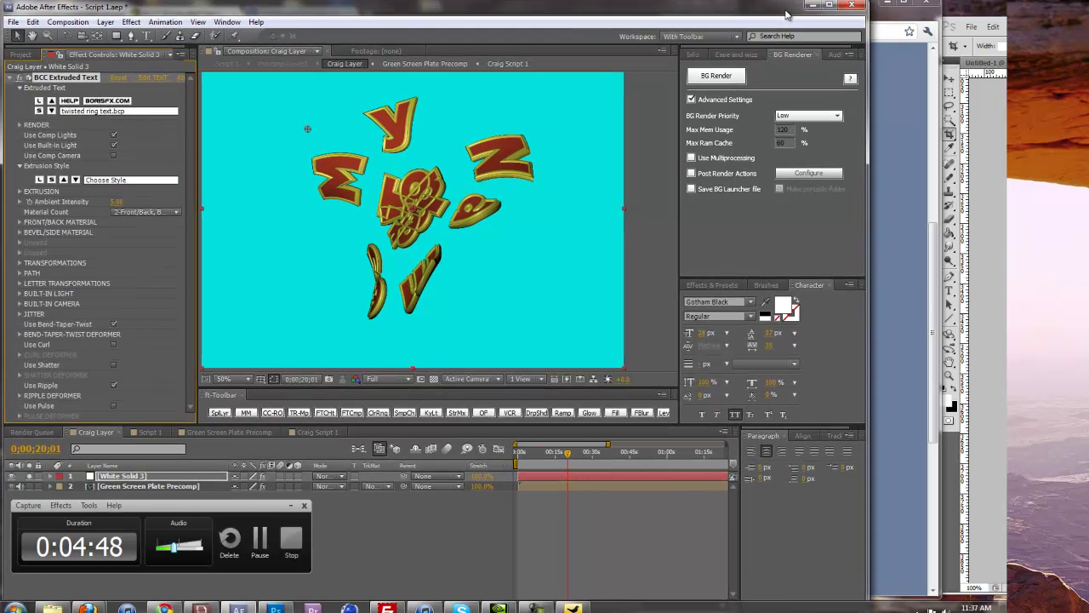
- Bring Photoshop and the Chrome forum thread forward, then minimize Chrome back to After Effects
{"action": "left_click", "coordinate": [962, 28]}
{"action": "left_click", "coordinate": [898, 21]}
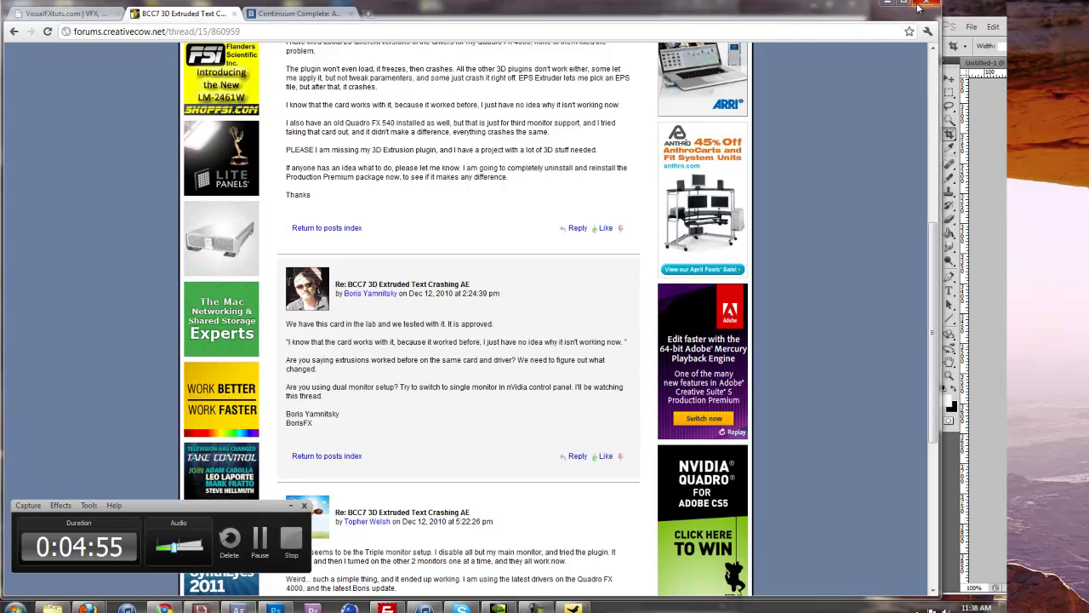
{"action": "left_click", "coordinate": [888, 5]}
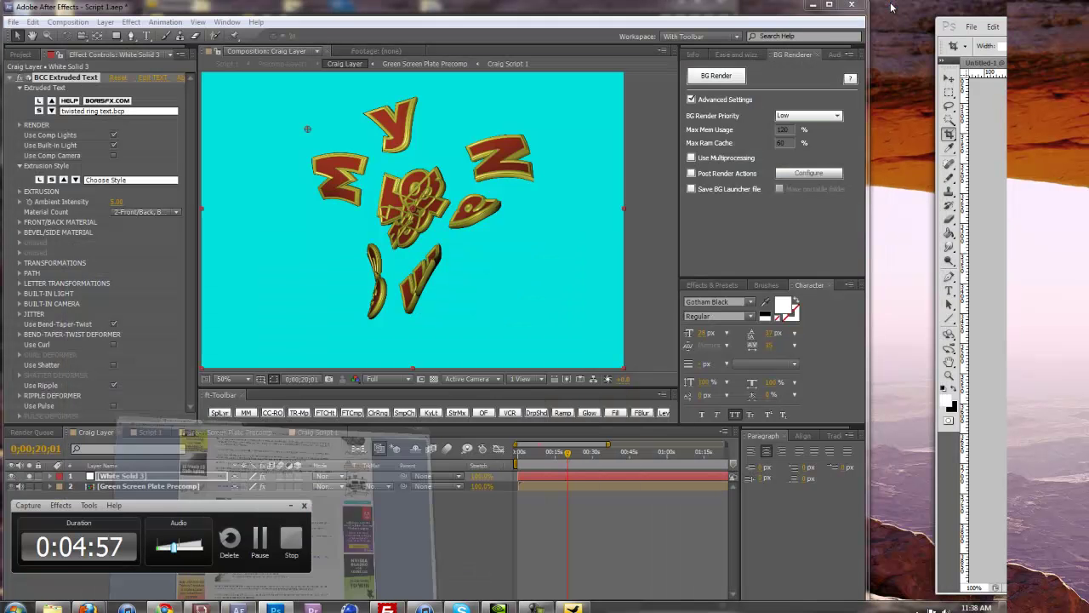
- In NVIDIA Control Panel, enable both Envision H22W monitors with the VE246 and apply the layout
{"action": "right_click", "coordinate": [889, 58]}
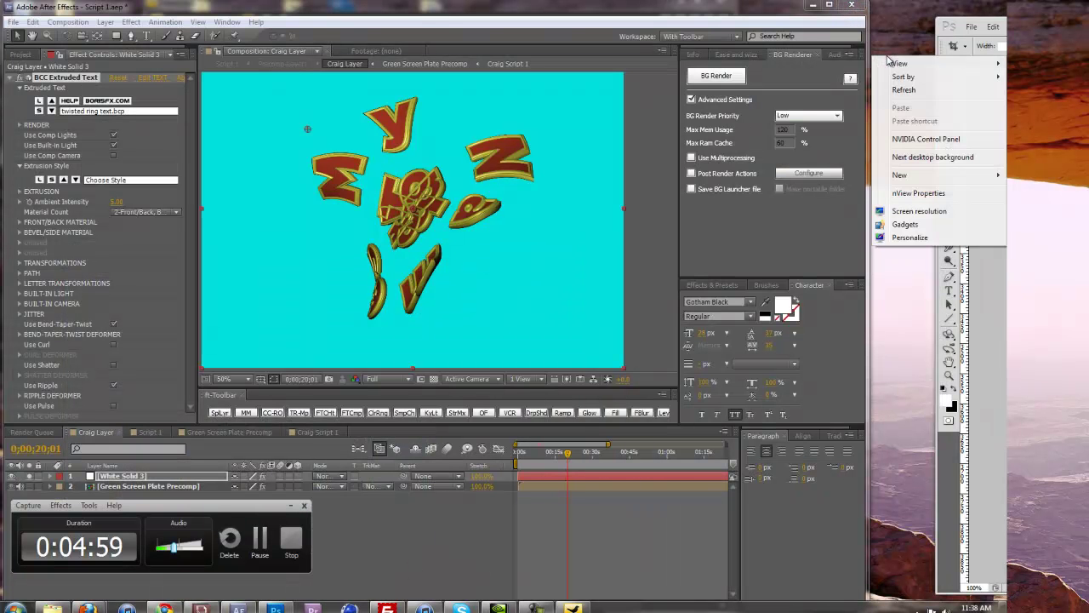
{"action": "left_click", "coordinate": [910, 141]}
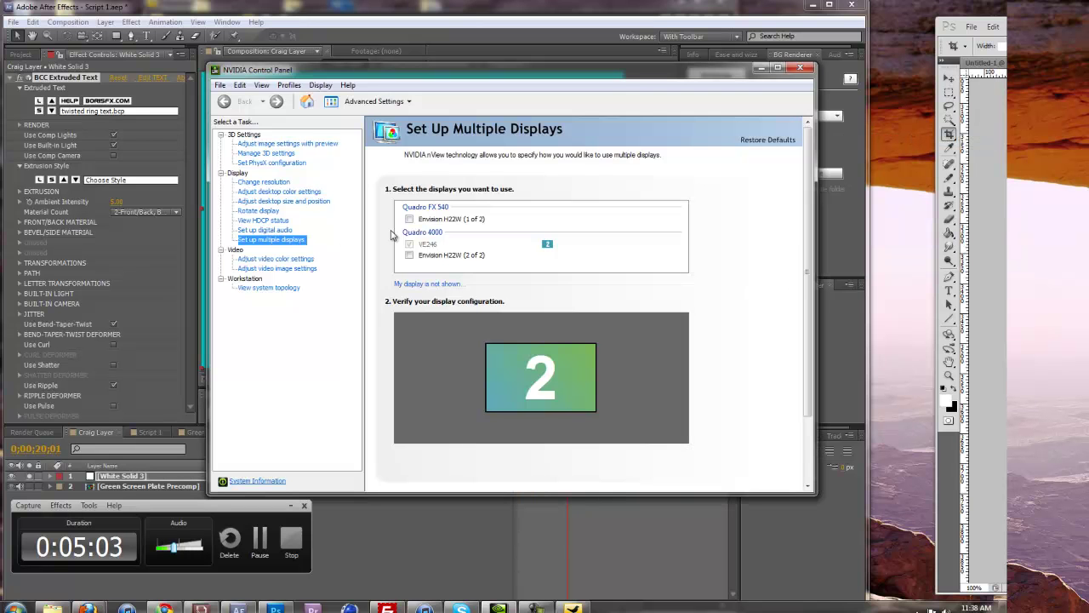
{"action": "left_click", "coordinate": [409, 219]}
{"action": "left_click", "coordinate": [409, 255]}
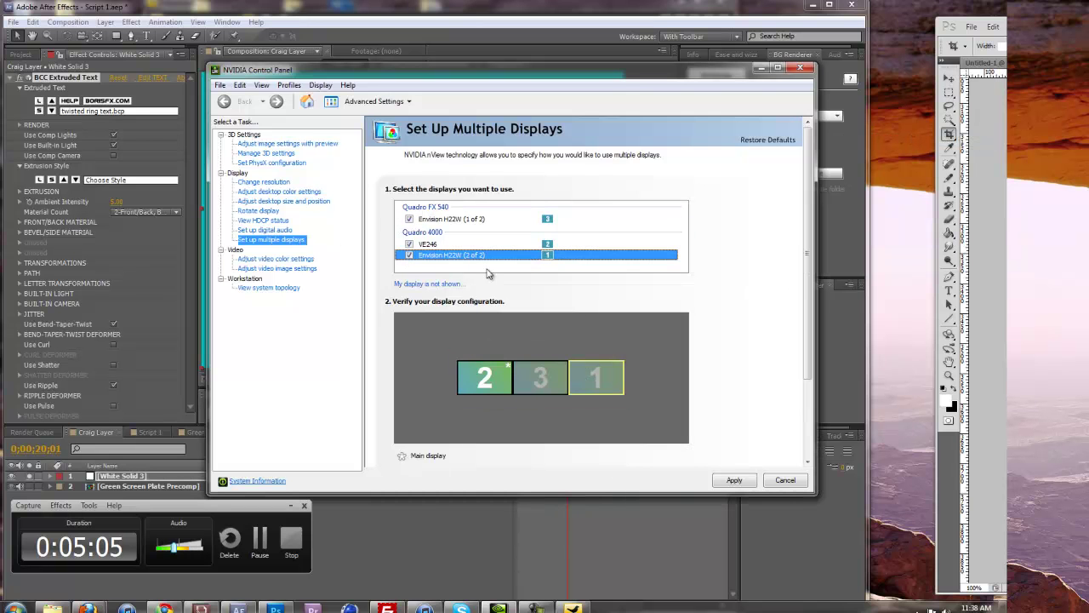
{"action": "left_click", "coordinate": [486, 385]}
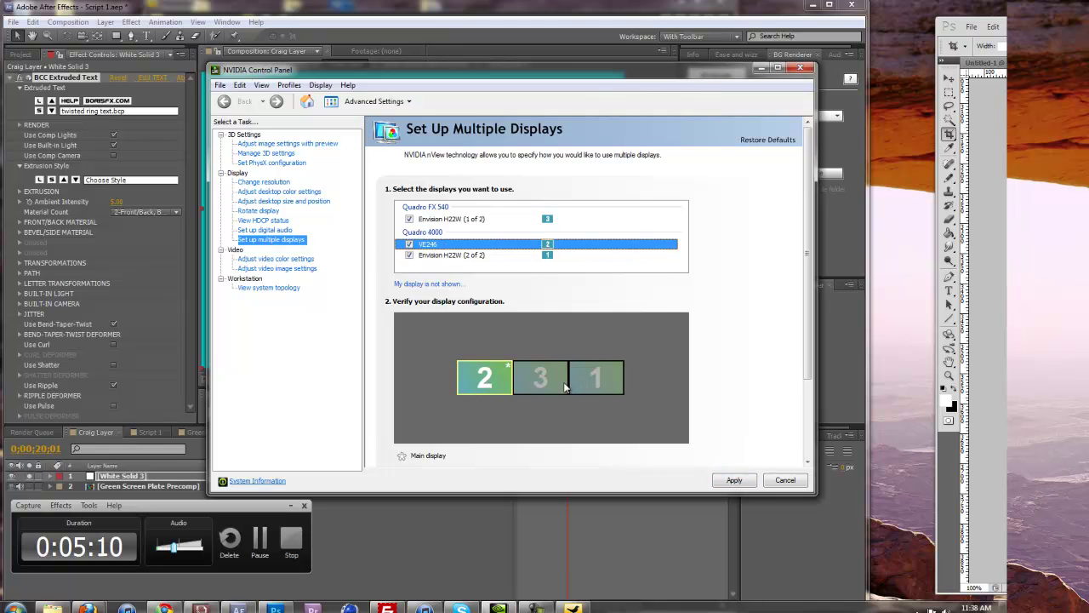
{"action": "left_click", "coordinate": [734, 480]}
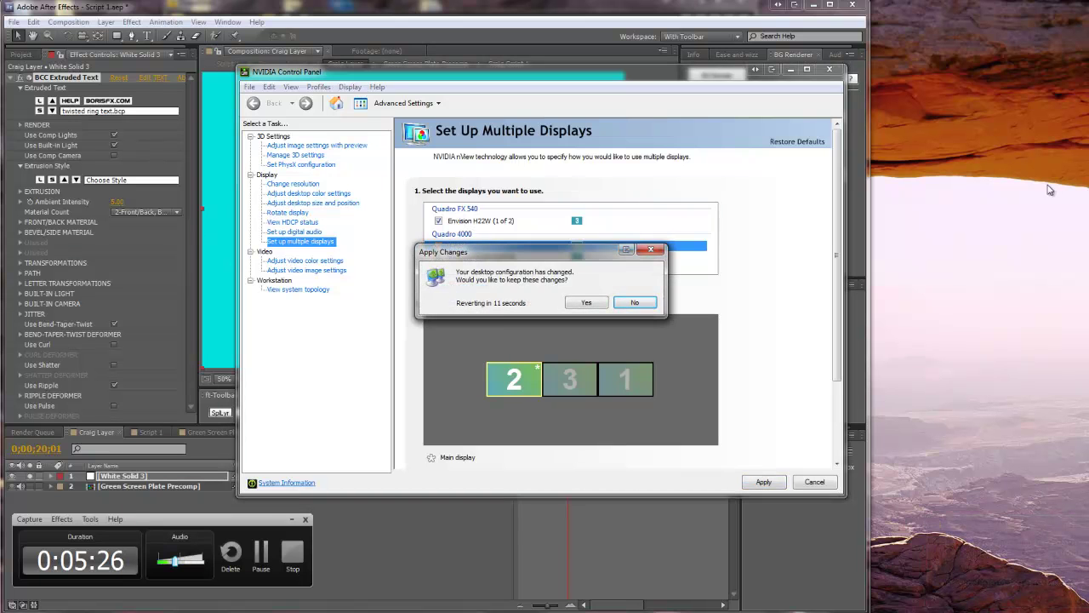
- Keep the new three-monitor configuration and close NVIDIA Control Panel
{"action": "left_click", "coordinate": [587, 304]}
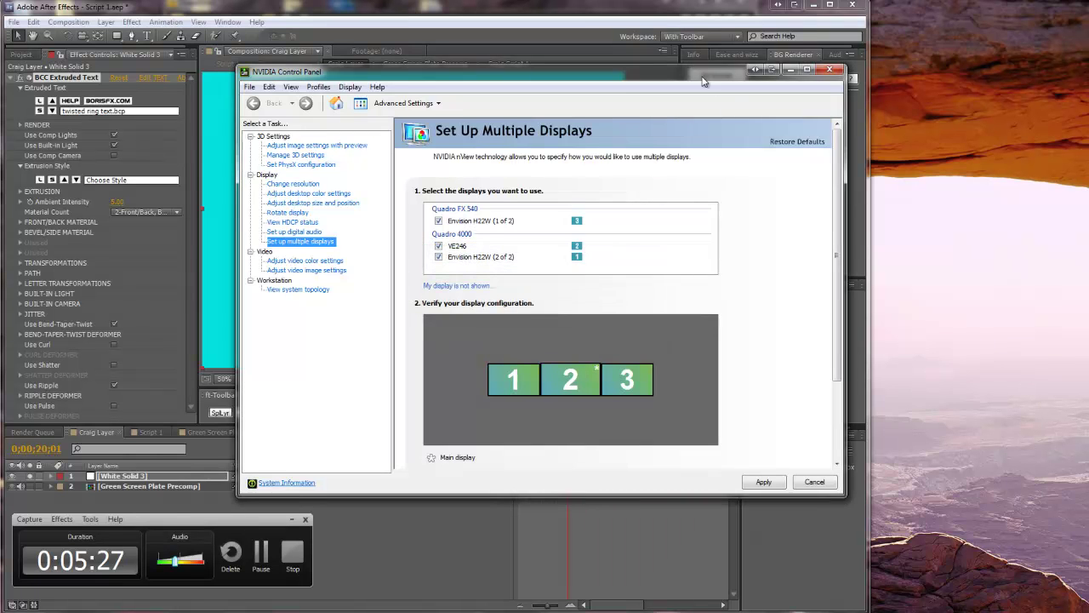
{"action": "left_click_drag", "start_coordinate": [707, 79], "coordinate": [827, 59]}
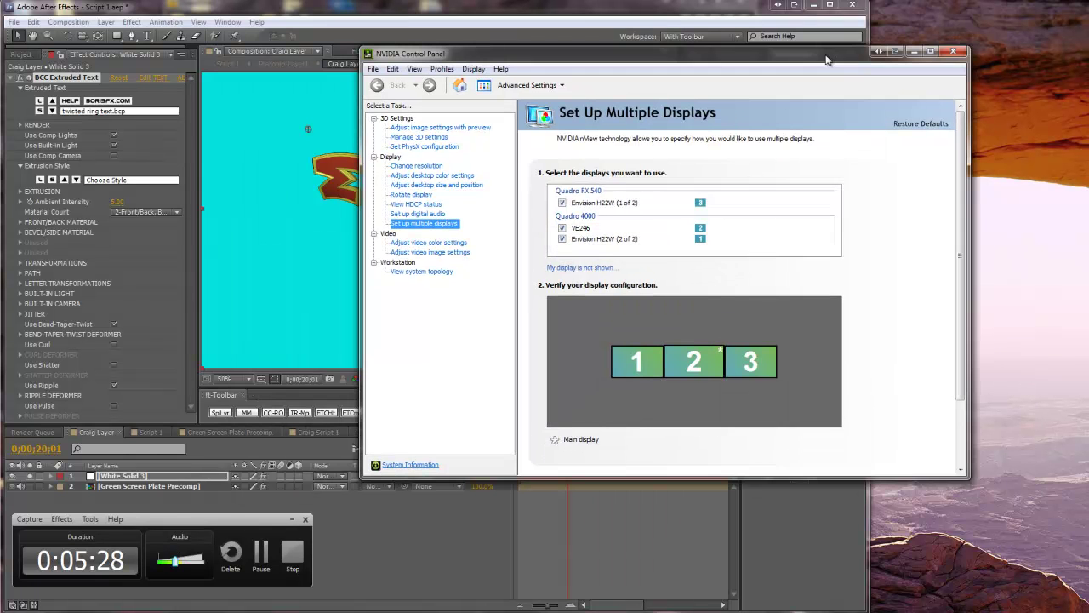
{"action": "left_click", "coordinate": [953, 51]}
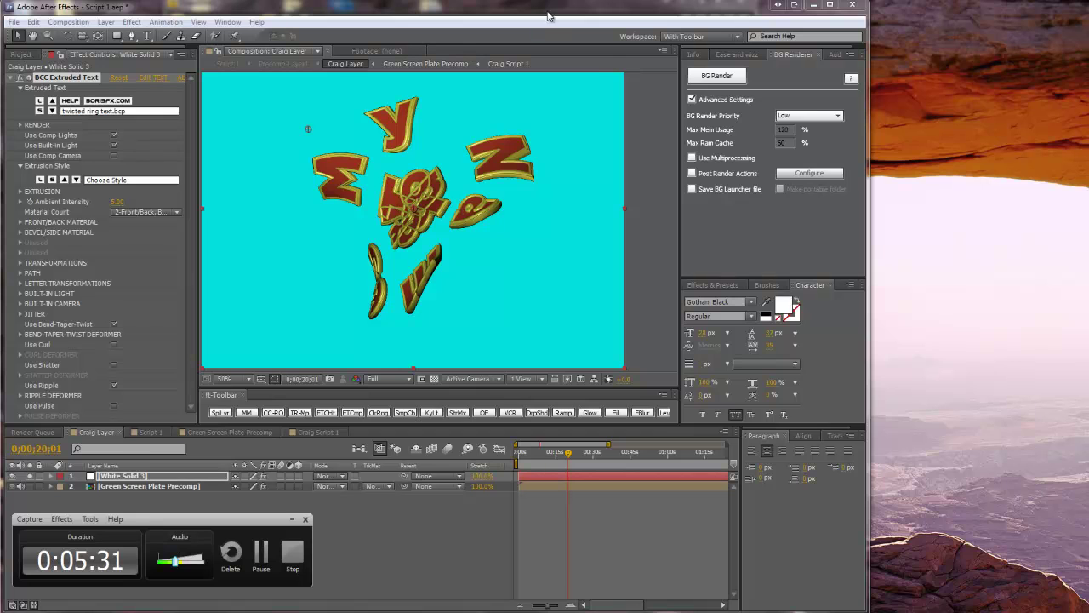
- Widen the After Effects window and move the current time to about 0;00;30;06
{"action": "left_click_drag", "start_coordinate": [867, 68], "coordinate": [1087, 63]}
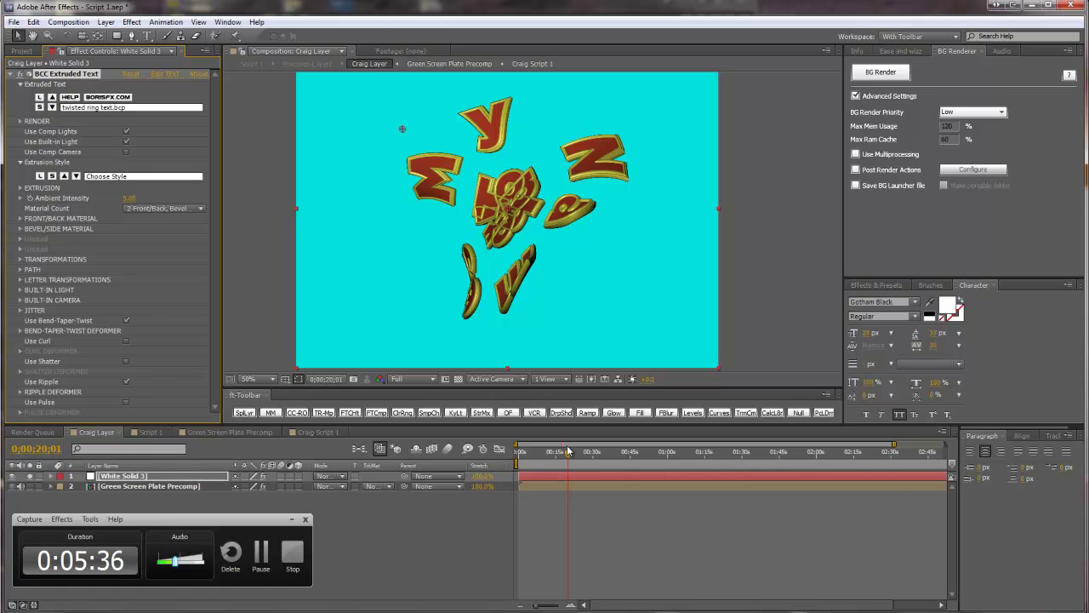
{"action": "mouse_move", "coordinate": [568, 452]}
{"action": "left_mouse_down"}
{"action": "mouse_move", "coordinate": [626, 455]}
{"action": "mouse_move", "coordinate": [562, 459]}
{"action": "mouse_move", "coordinate": [574, 462]}
{"action": "left_mouse_up"}
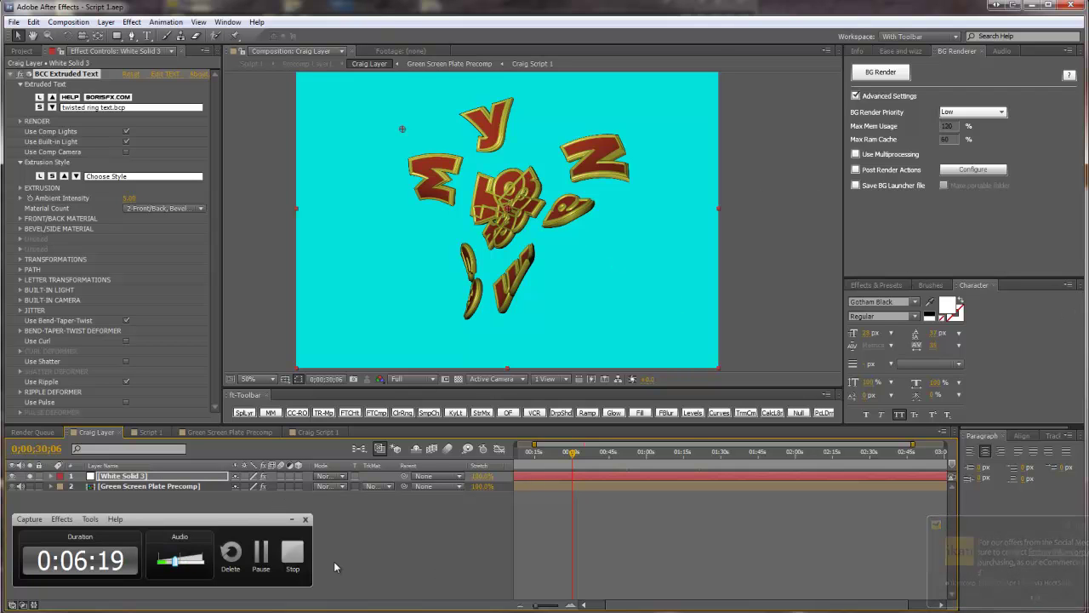
- Show the VisualFXtuts.com tab in Chrome and scroll down through recent posts, then back up
{"action": "key", "text": "alt+Tab"}
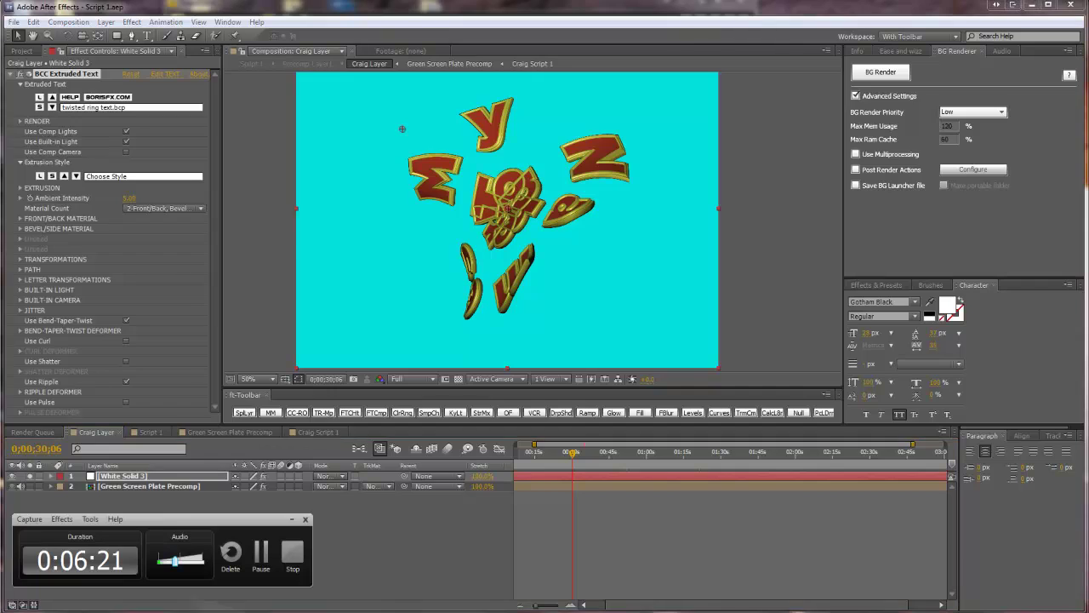
{"action": "left_click", "coordinate": [68, 13]}
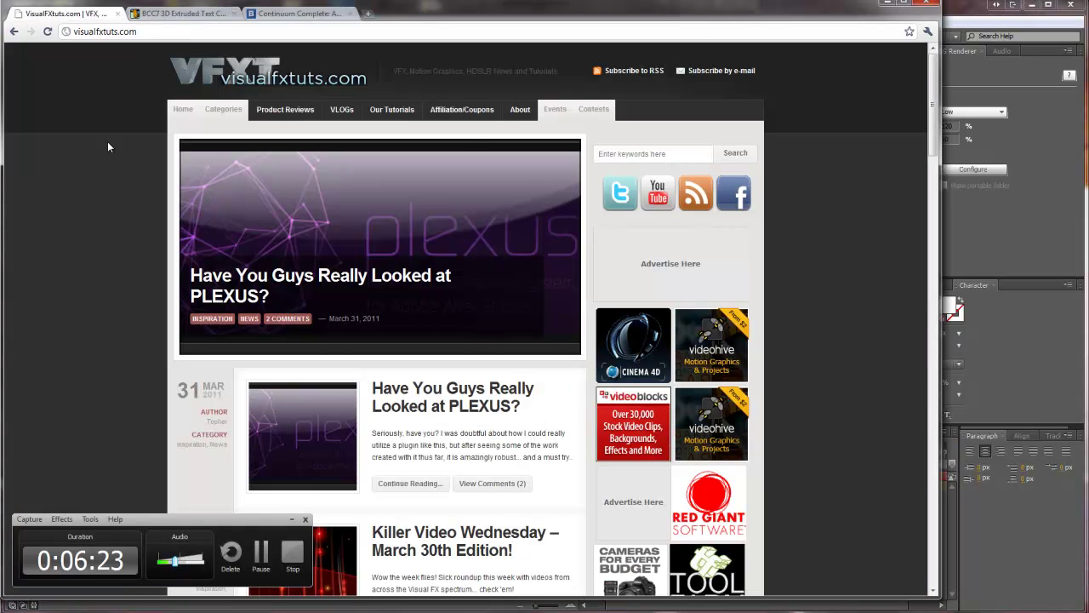
{"action": "scroll", "coordinate": [143, 274], "scroll_direction": "down", "scroll_amount": 2}
{"action": "scroll", "coordinate": [269, 196], "scroll_direction": "down", "scroll_amount": 2}
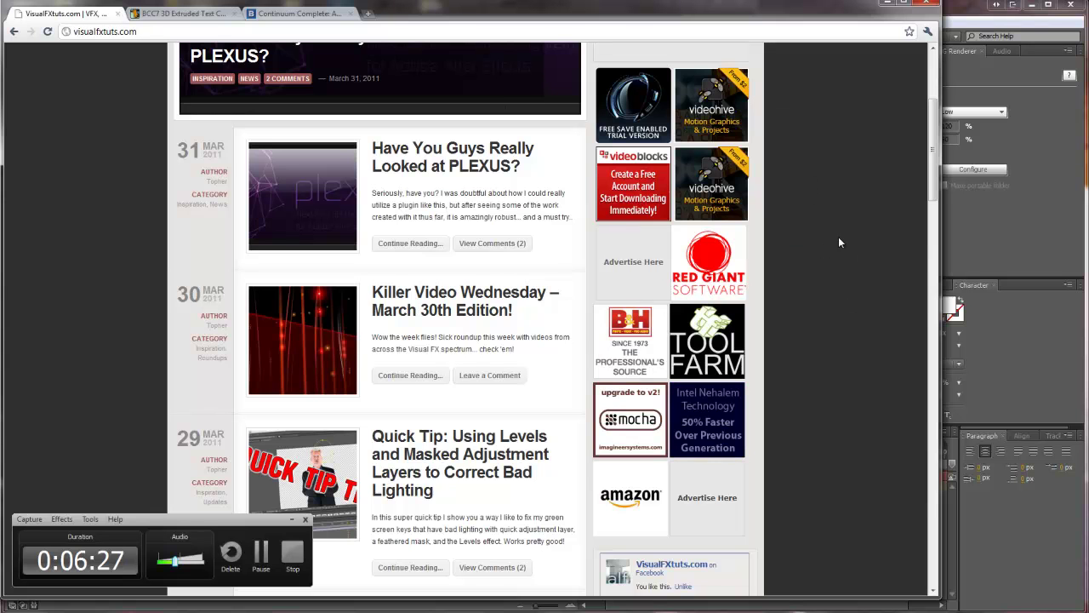
{"action": "scroll", "coordinate": [824, 202], "scroll_direction": "down", "scroll_amount": 4}
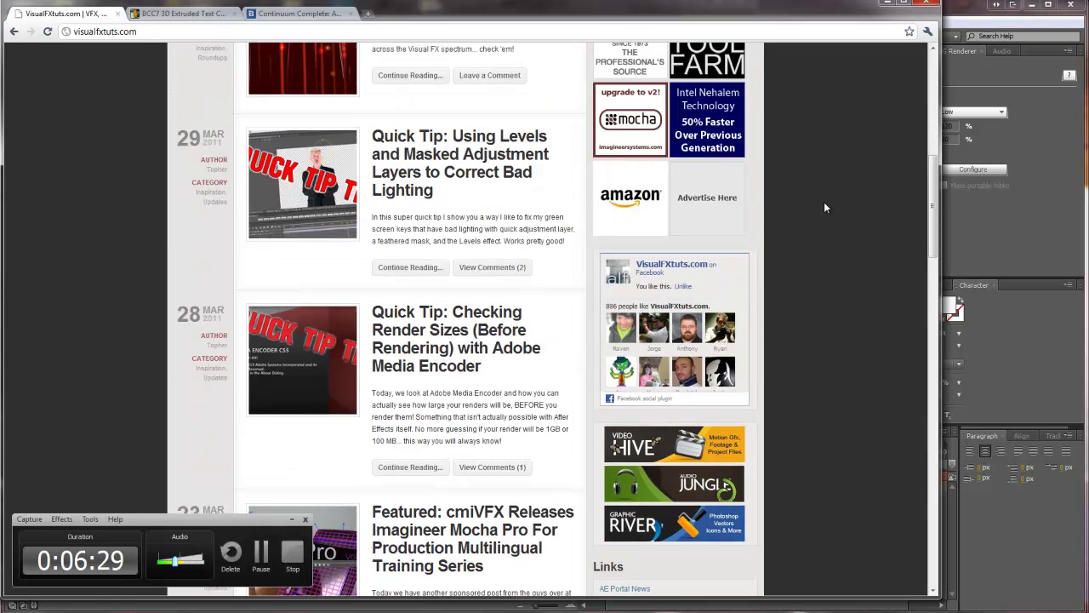
{"action": "scroll", "coordinate": [823, 201], "scroll_direction": "down", "scroll_amount": 2}
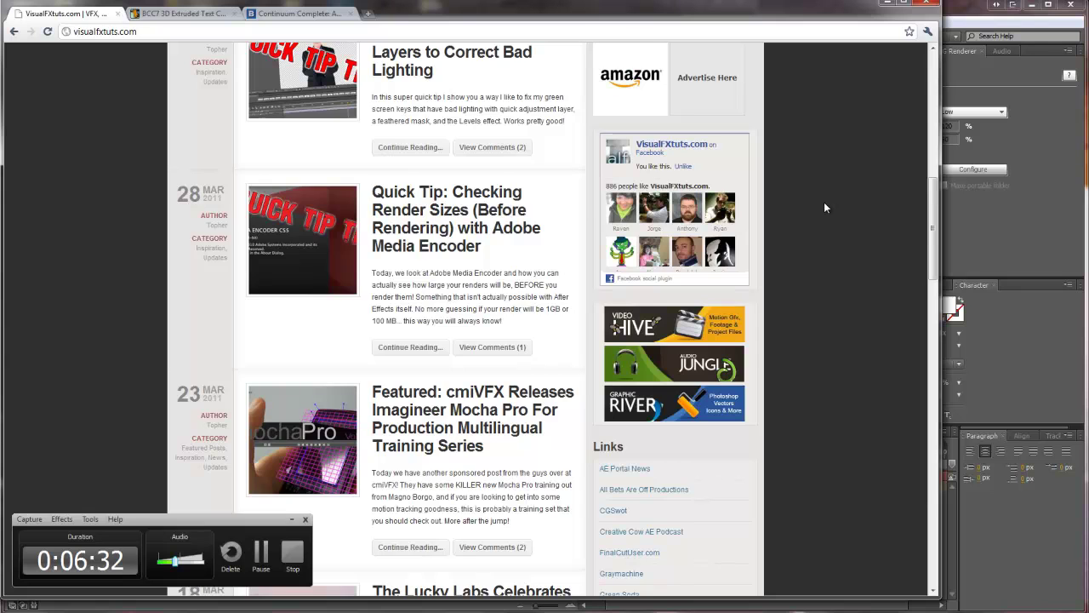
{"action": "scroll", "coordinate": [824, 202], "scroll_direction": "up", "scroll_amount": 10}
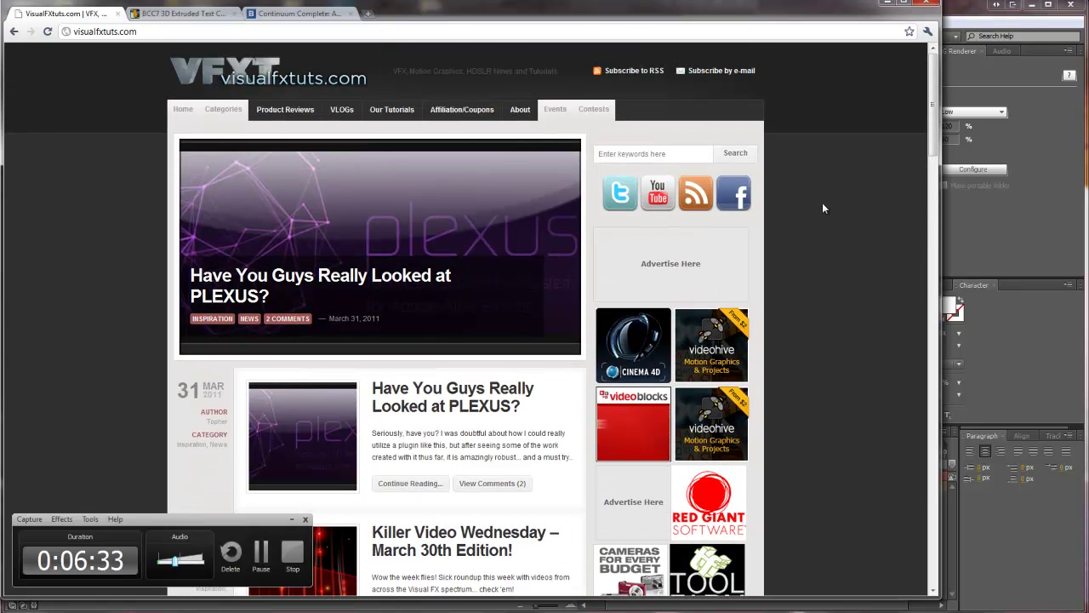